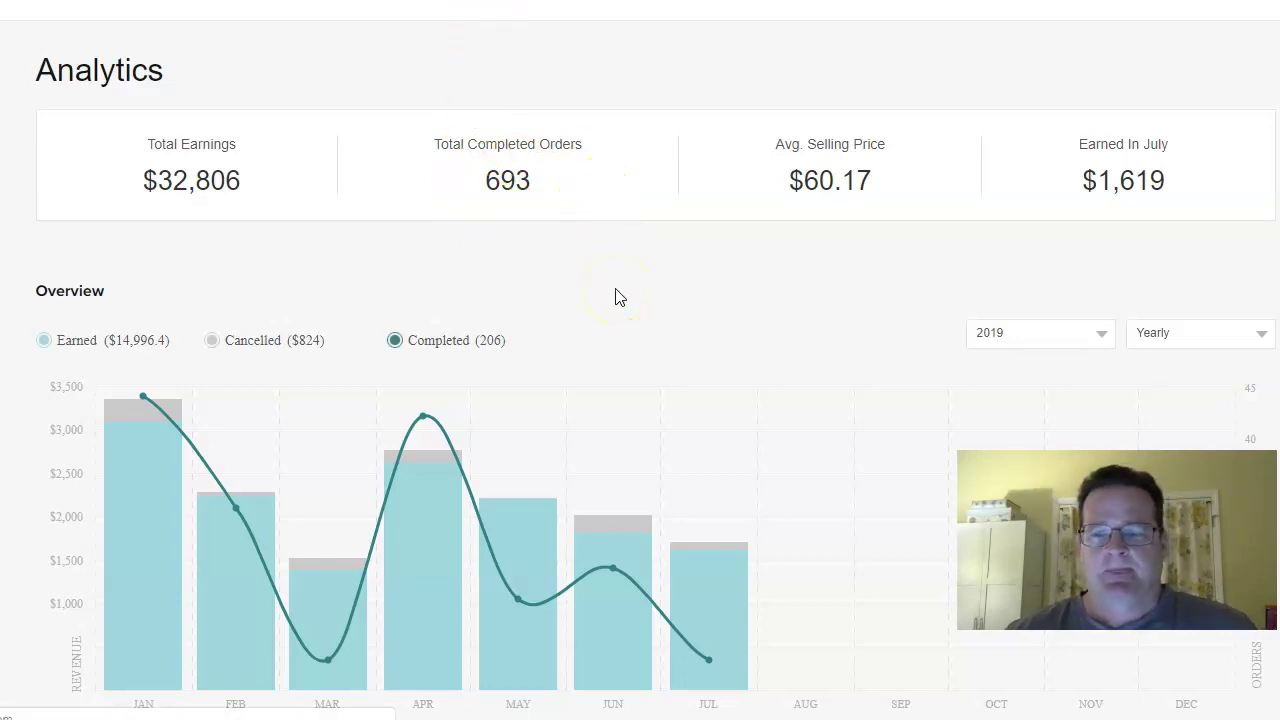
Open the Fiverr Earnings page and review the income summary and the 2019 transaction list
left_click(983, 137)
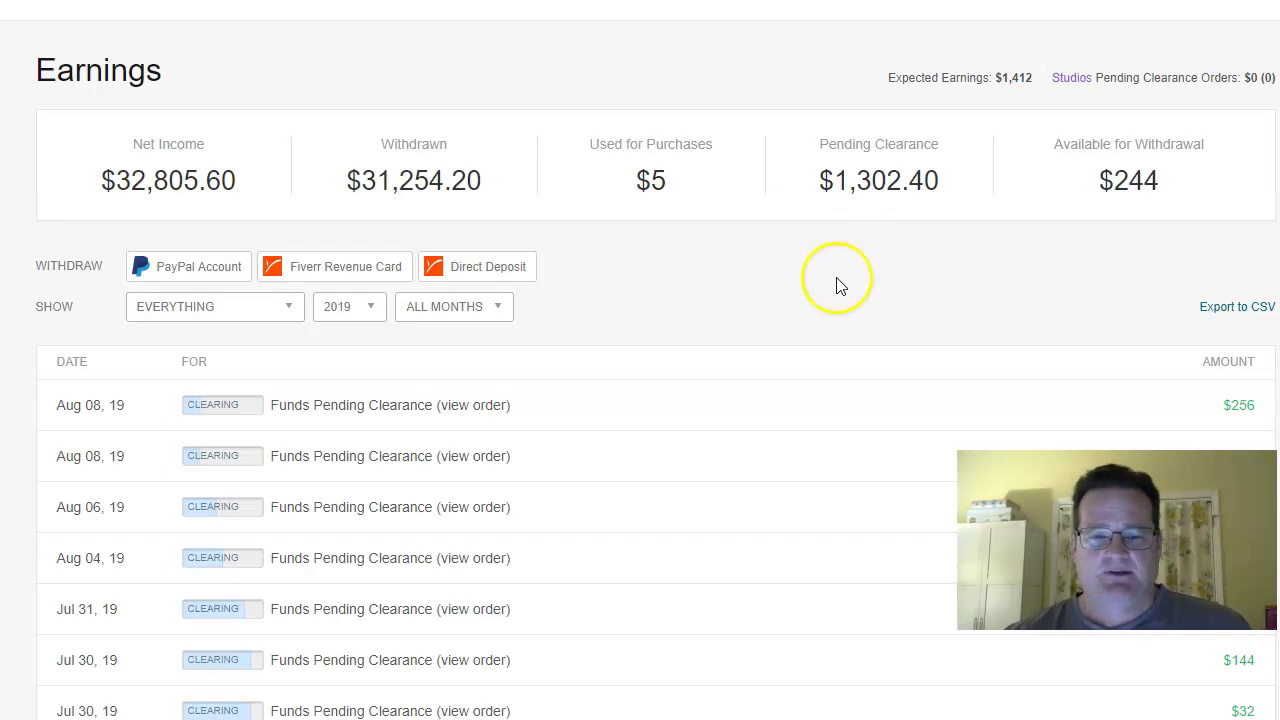
scroll(829, 299, "down", 2)
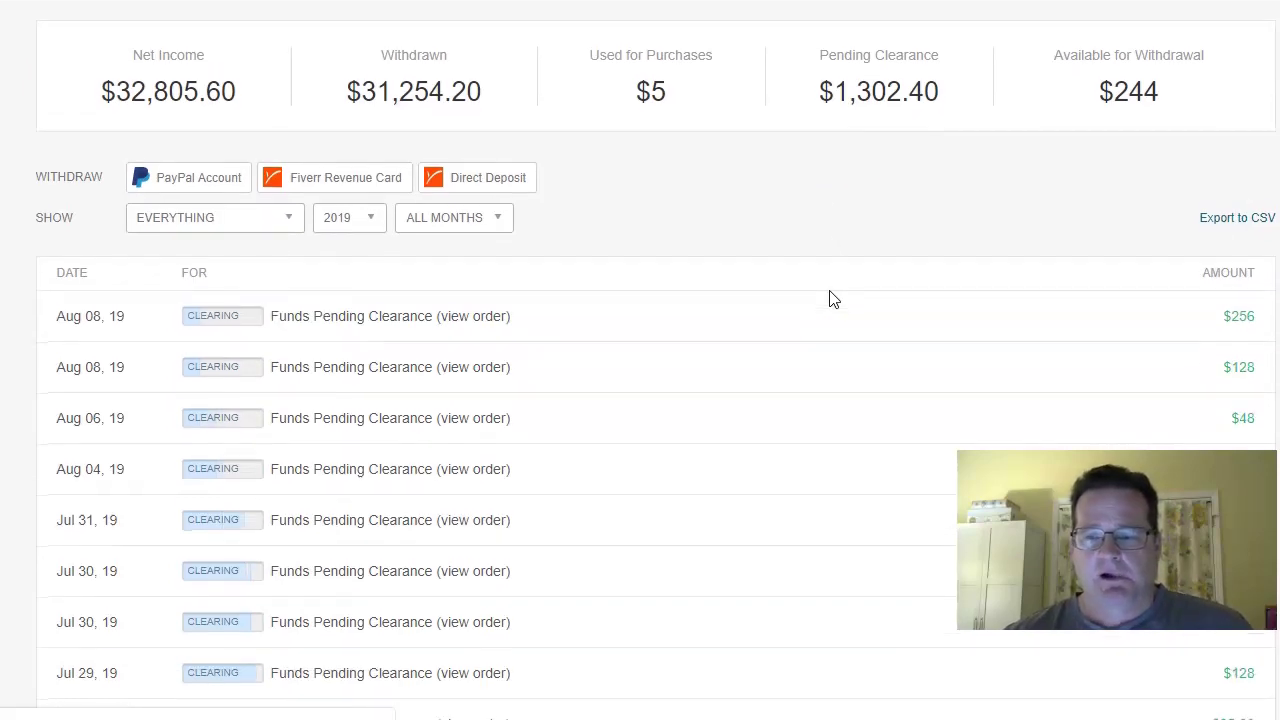
scroll(829, 299, "up", 2)
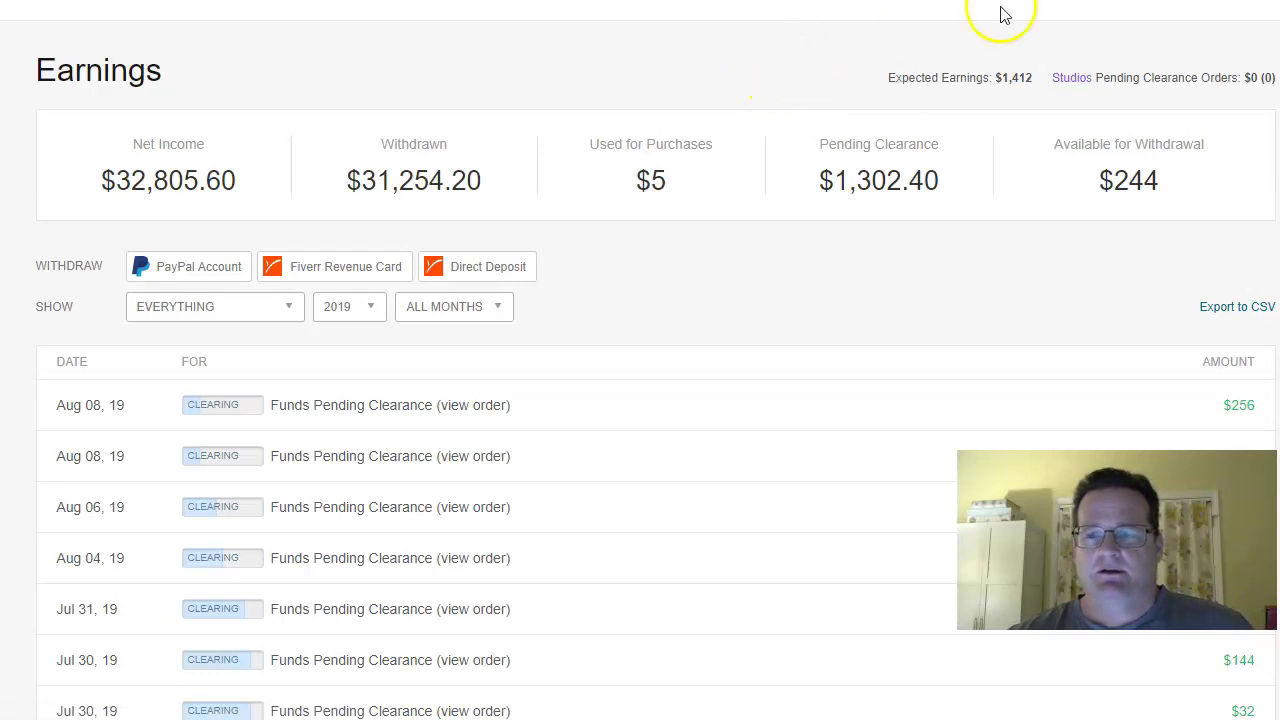
Switch to the Spin Rewriter control panel and open the tool for rewriting a single article
left_click(903, 14)
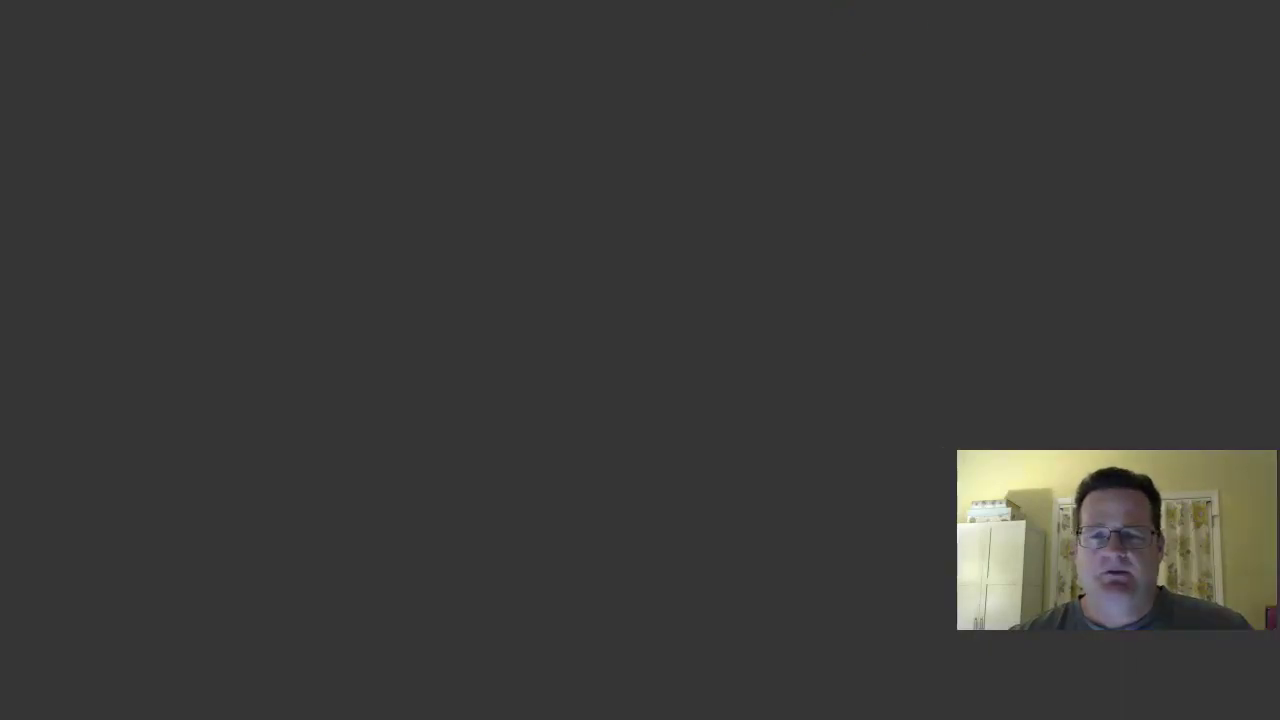
scroll(640, 400, "up", 1)
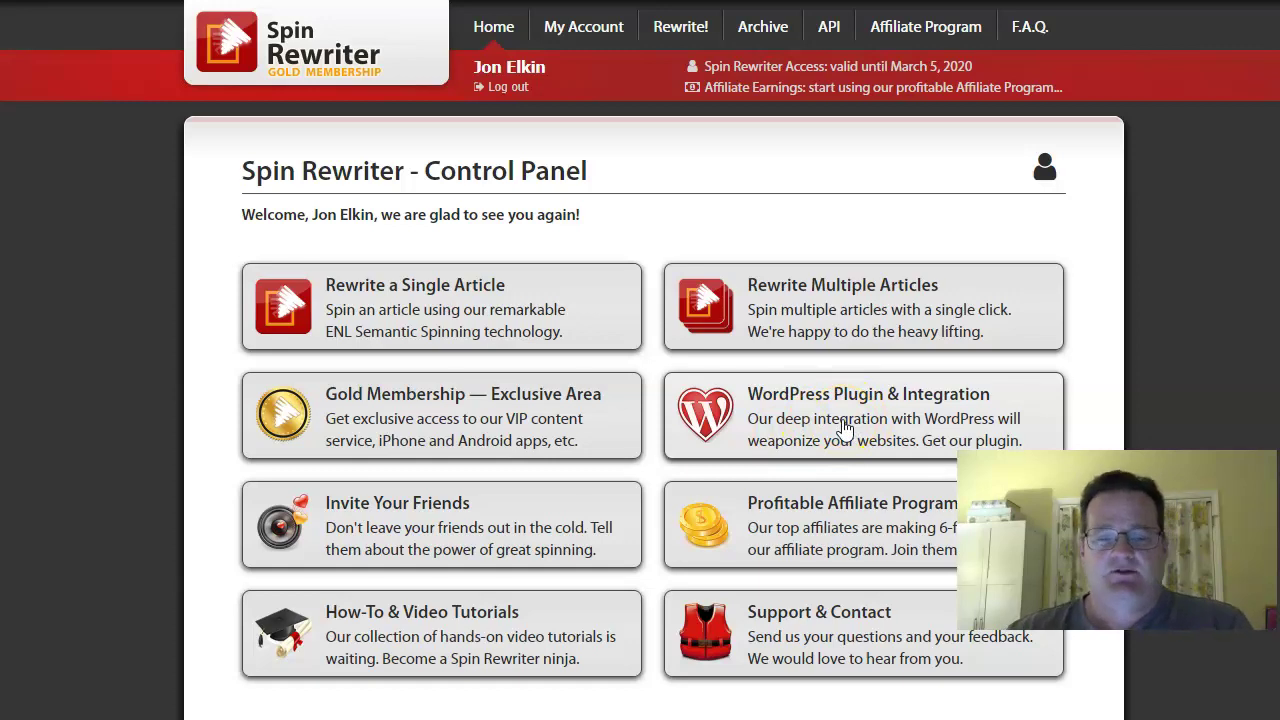
left_click(792, 427)
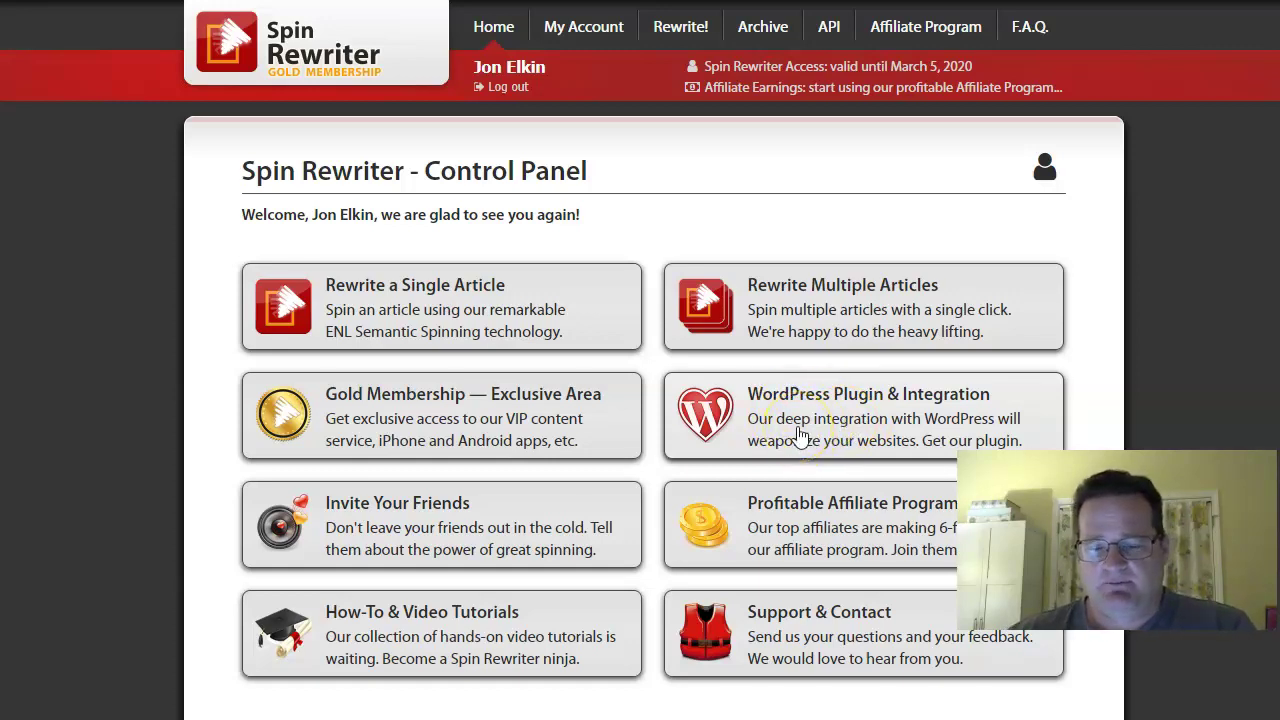
left_click(414, 302)
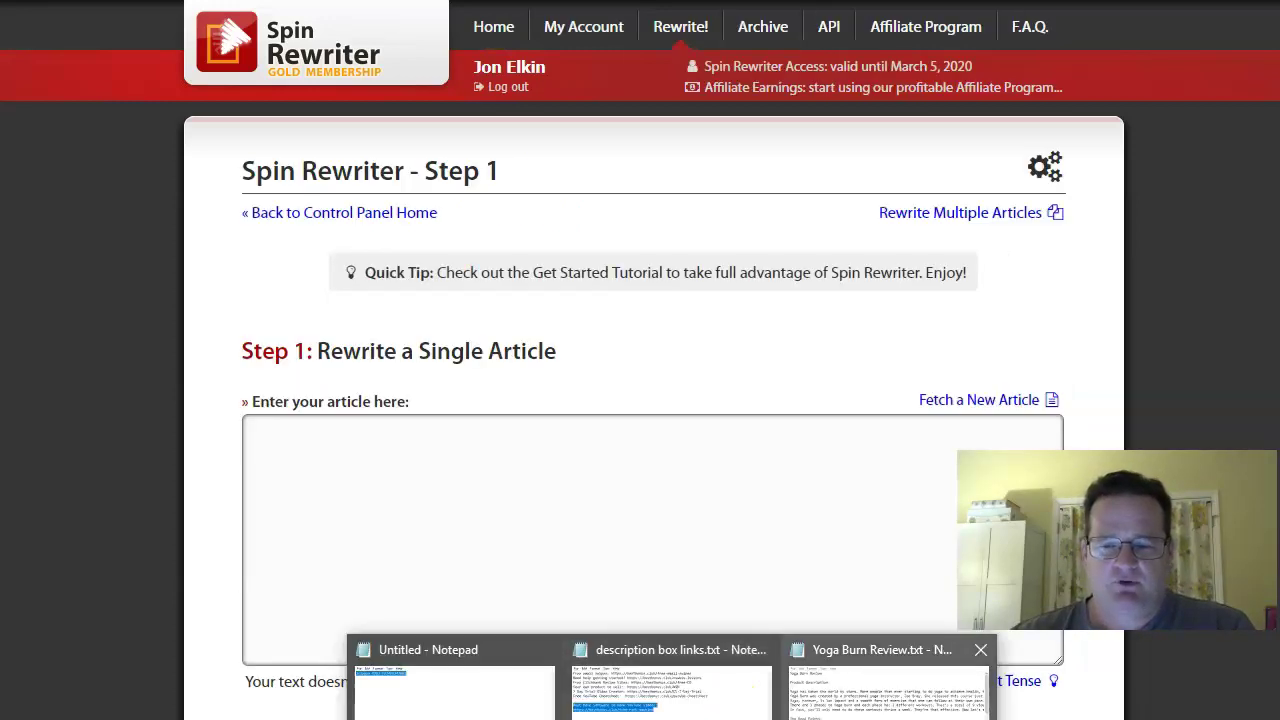
Switch to Yoga Burn Review.txt in Notepad and copy its entire text
left_click(855, 680)
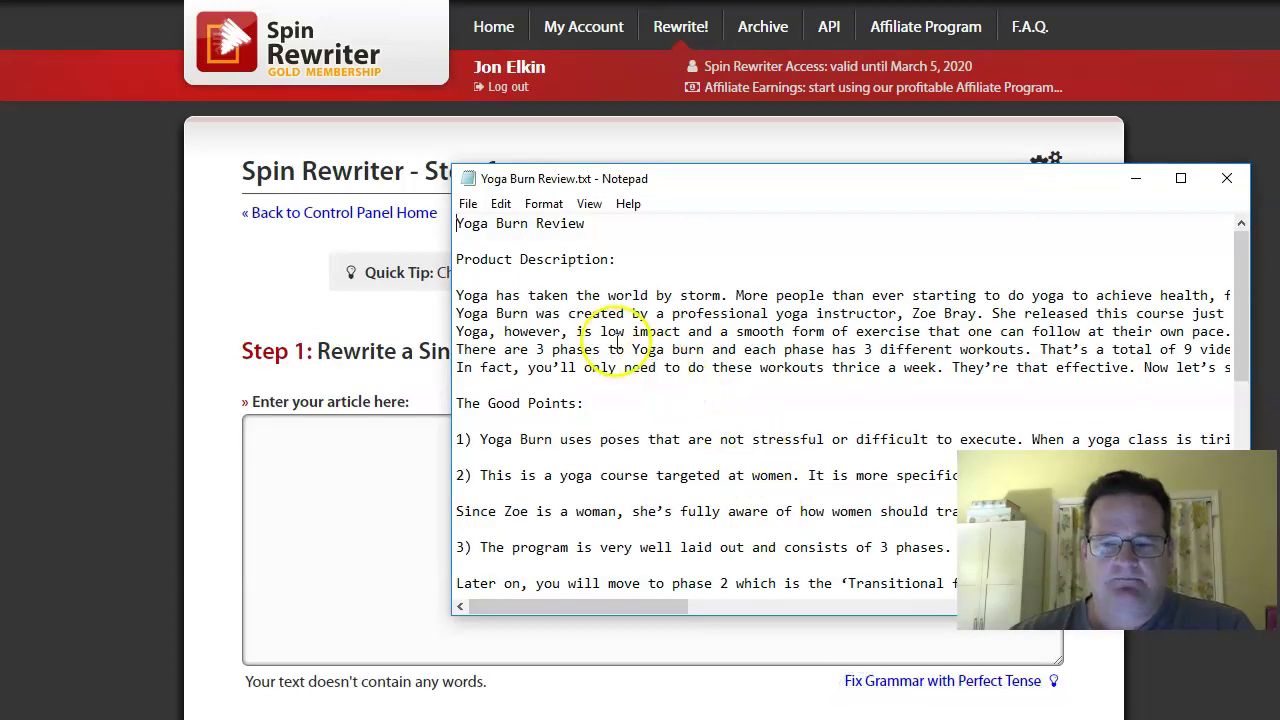
left_click_drag(800, 192, 588, 156)
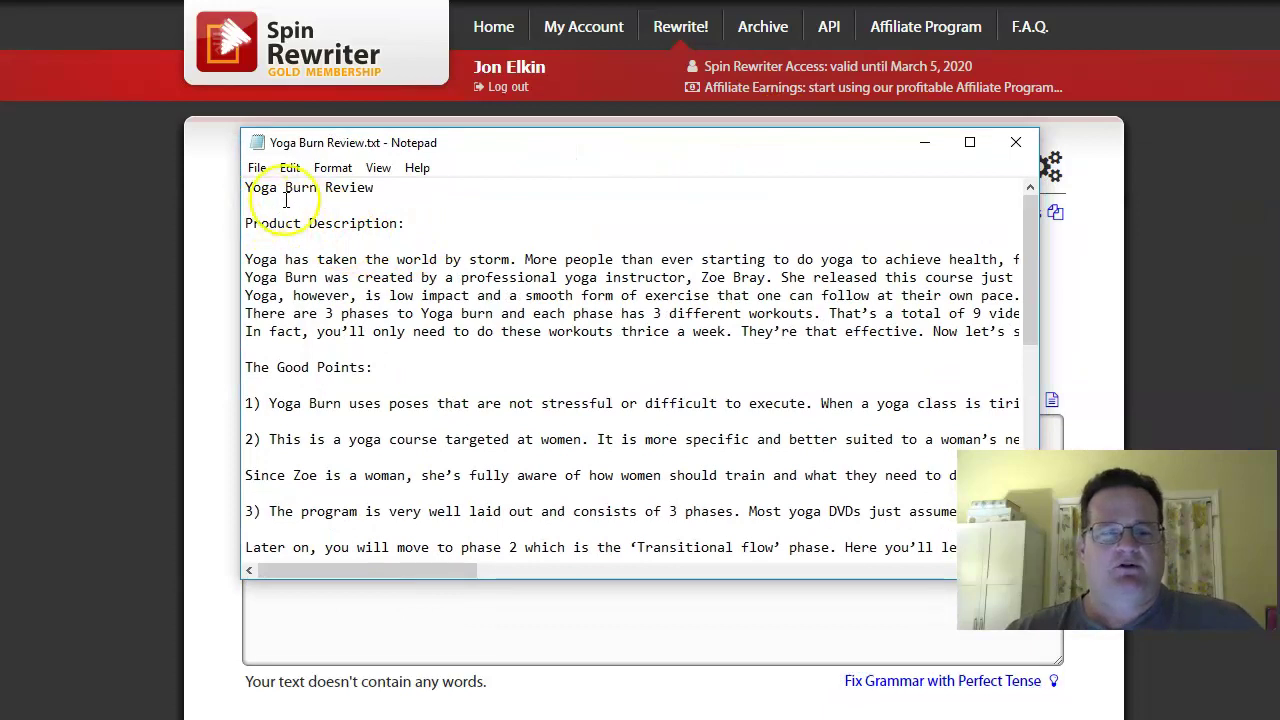
left_click(357, 282)
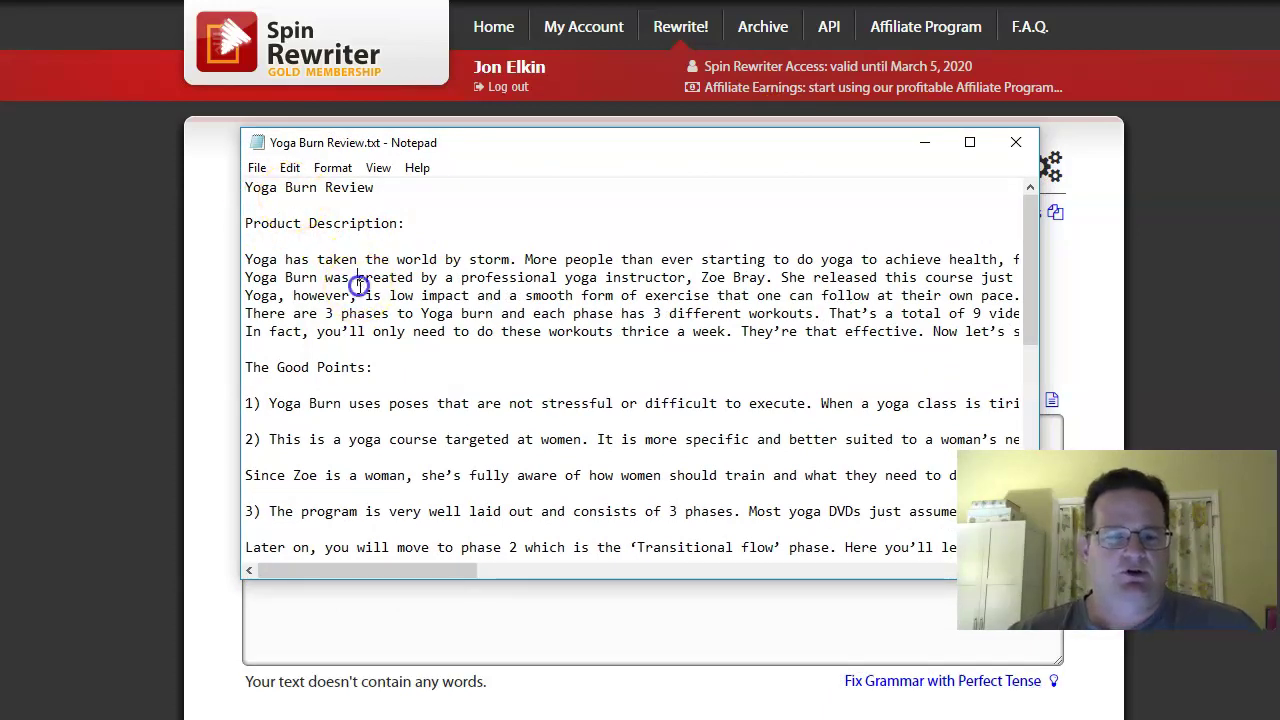
left_click(289, 167)
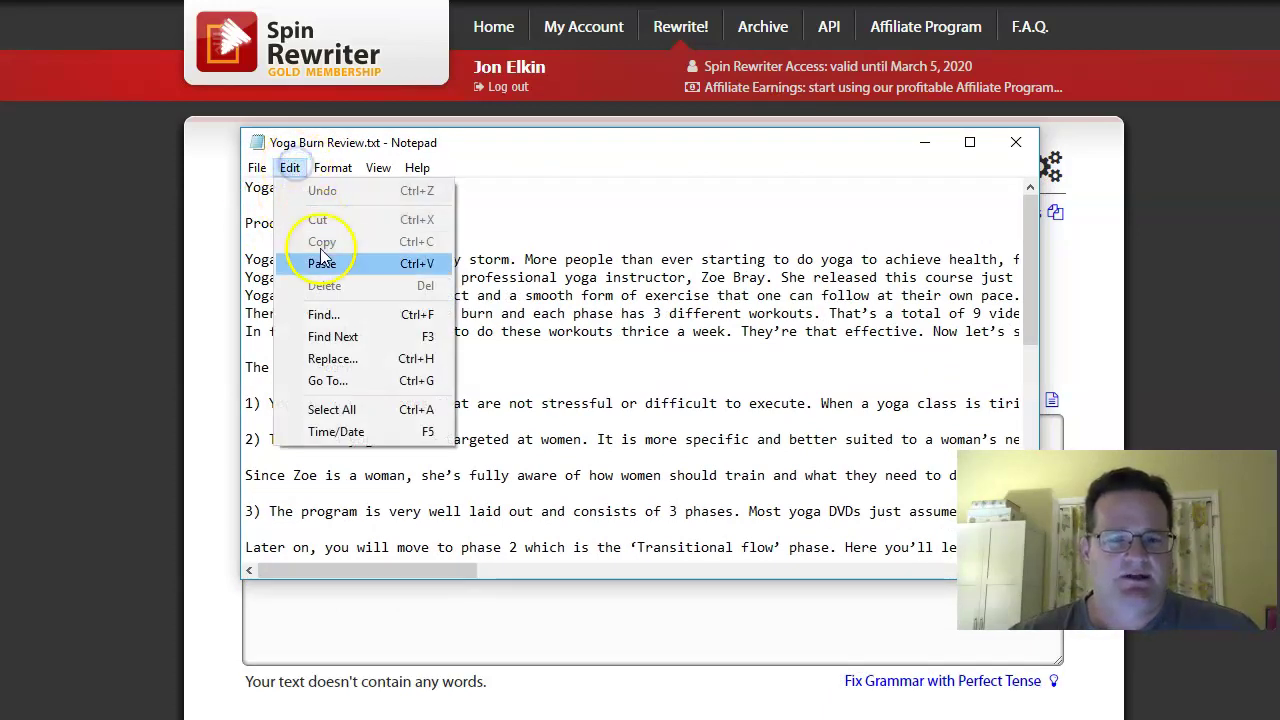
left_click(333, 409)
left_click(289, 167)
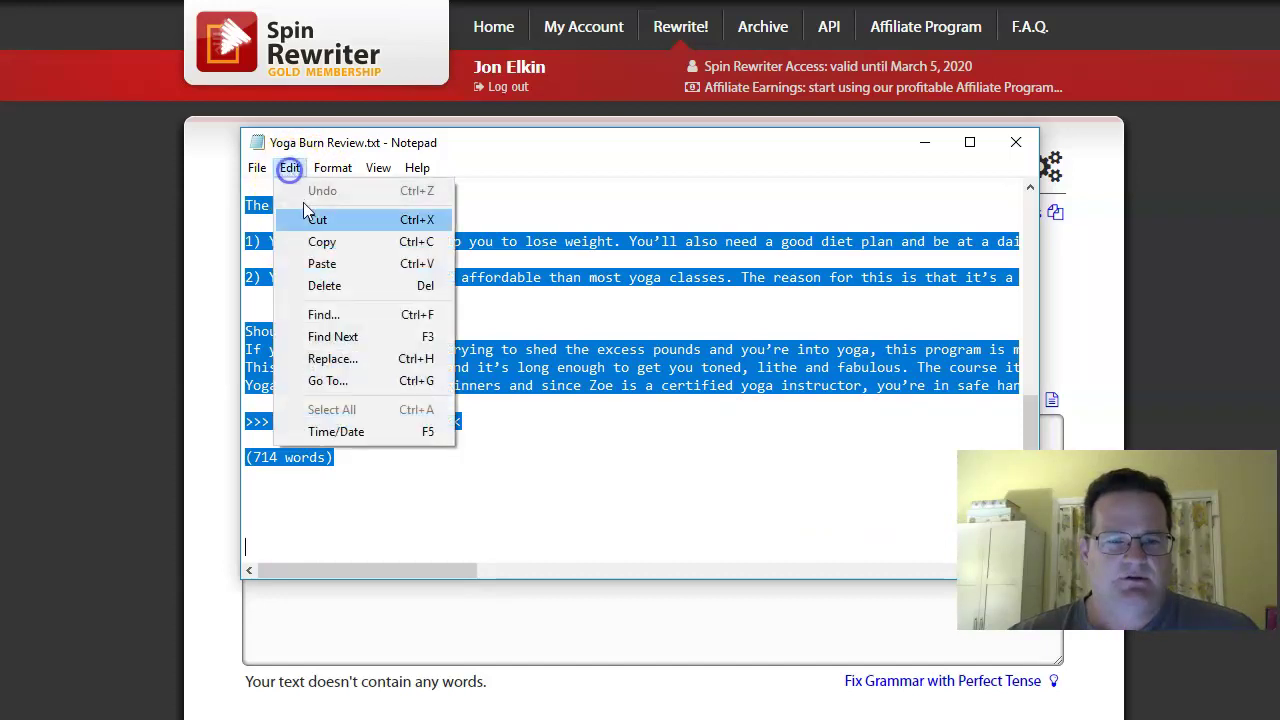
left_click(318, 245)
Return to Spin Rewriter and paste the copied review into the Step 1 article field
left_click(144, 316)
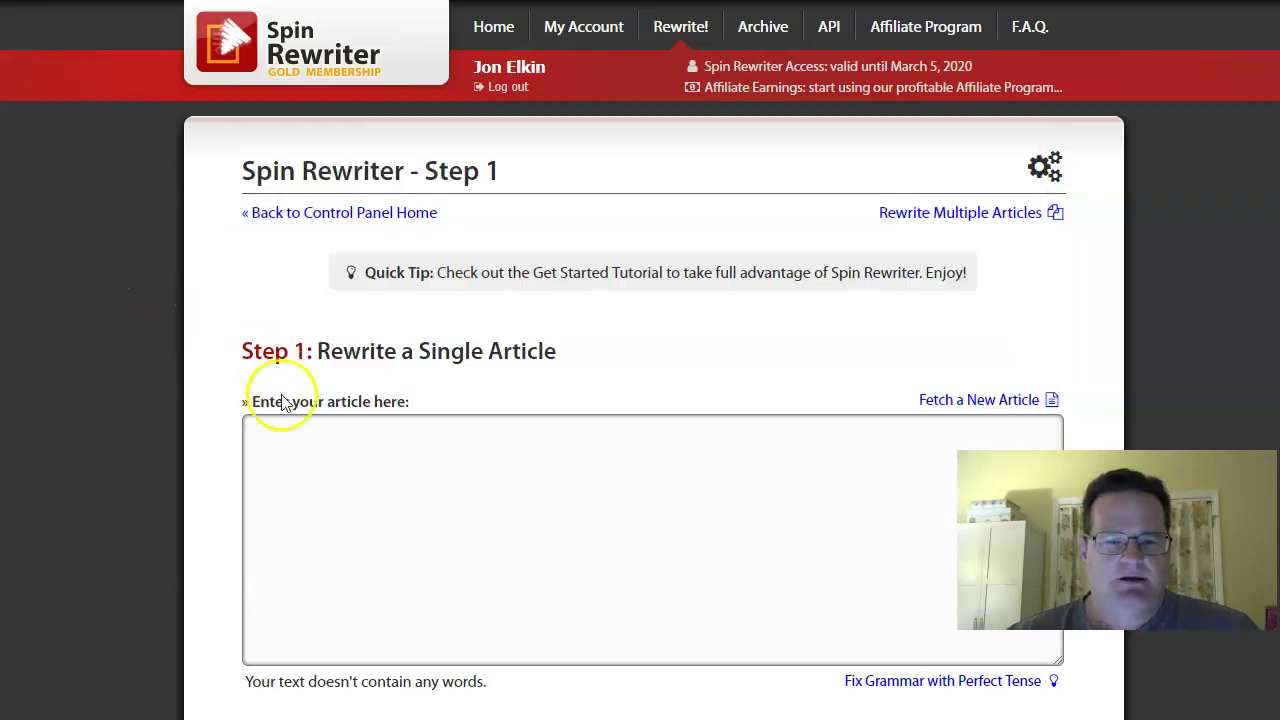
left_click(299, 445)
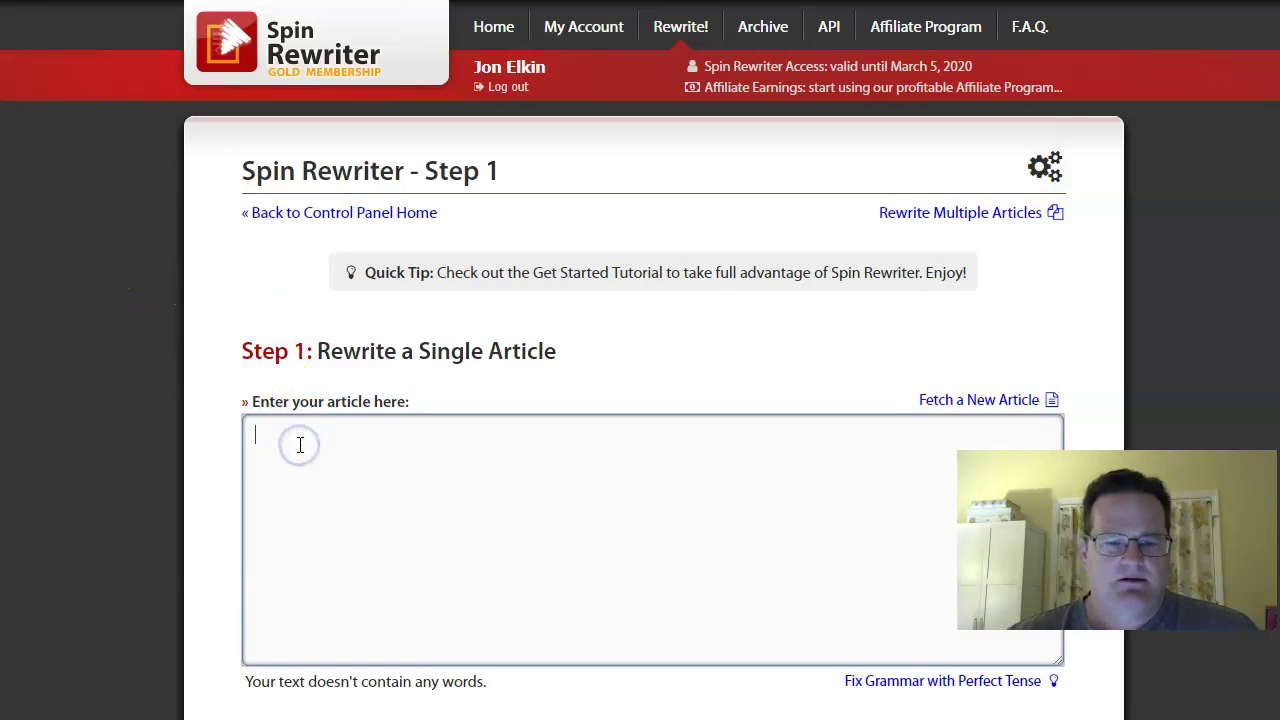
right_click(299, 445)
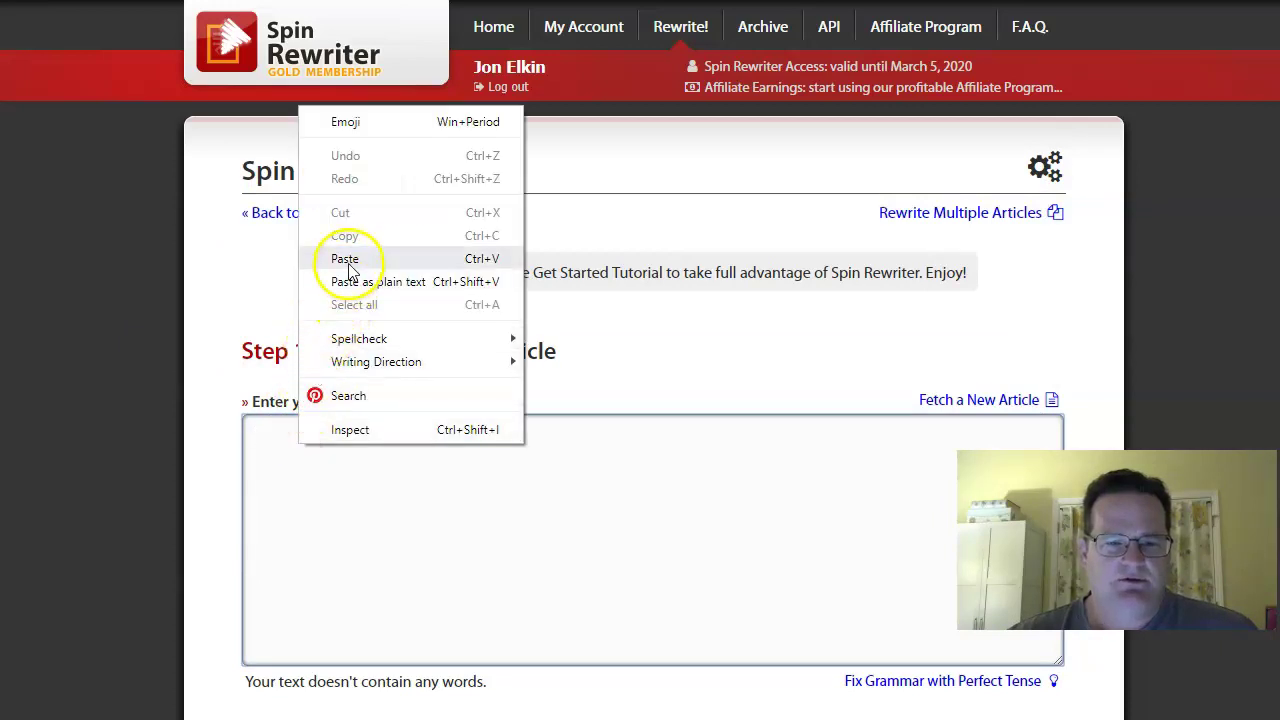
left_click(326, 259)
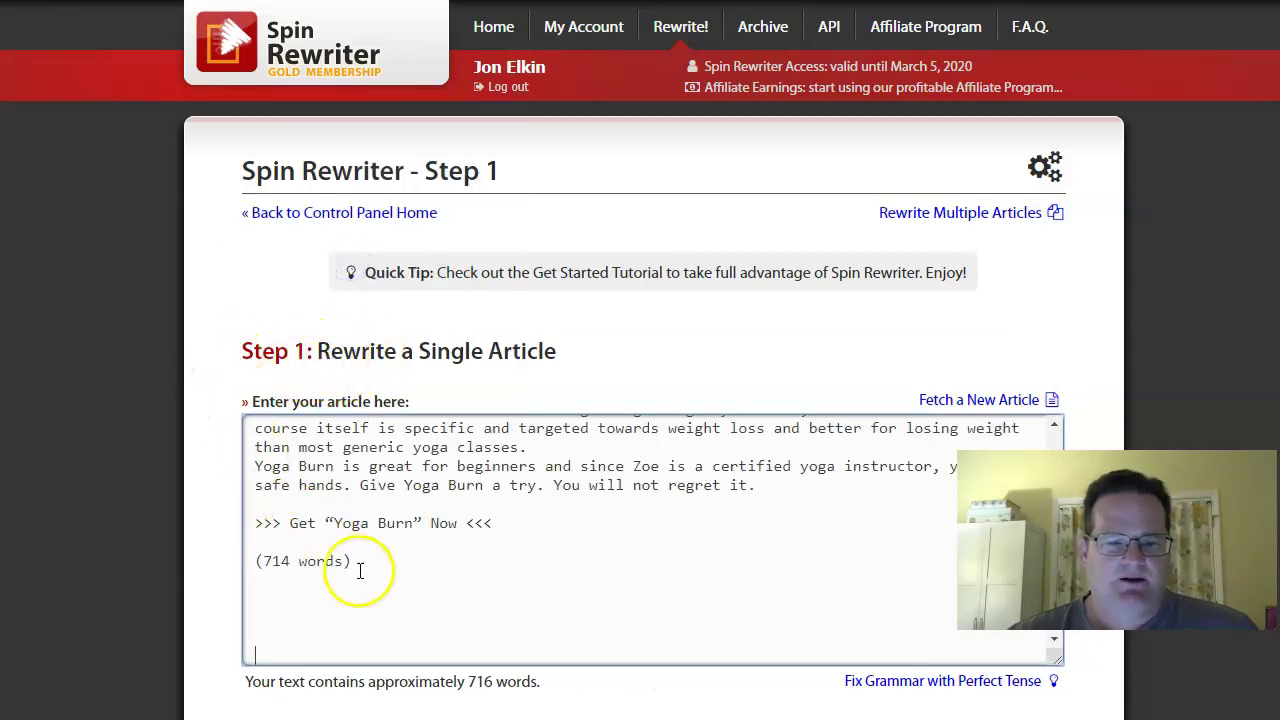
Delete the closing "Get “Yoga Burn” Now" line and the "(714 words)" note from the pasted article
left_click_drag(366, 571, 240, 530)
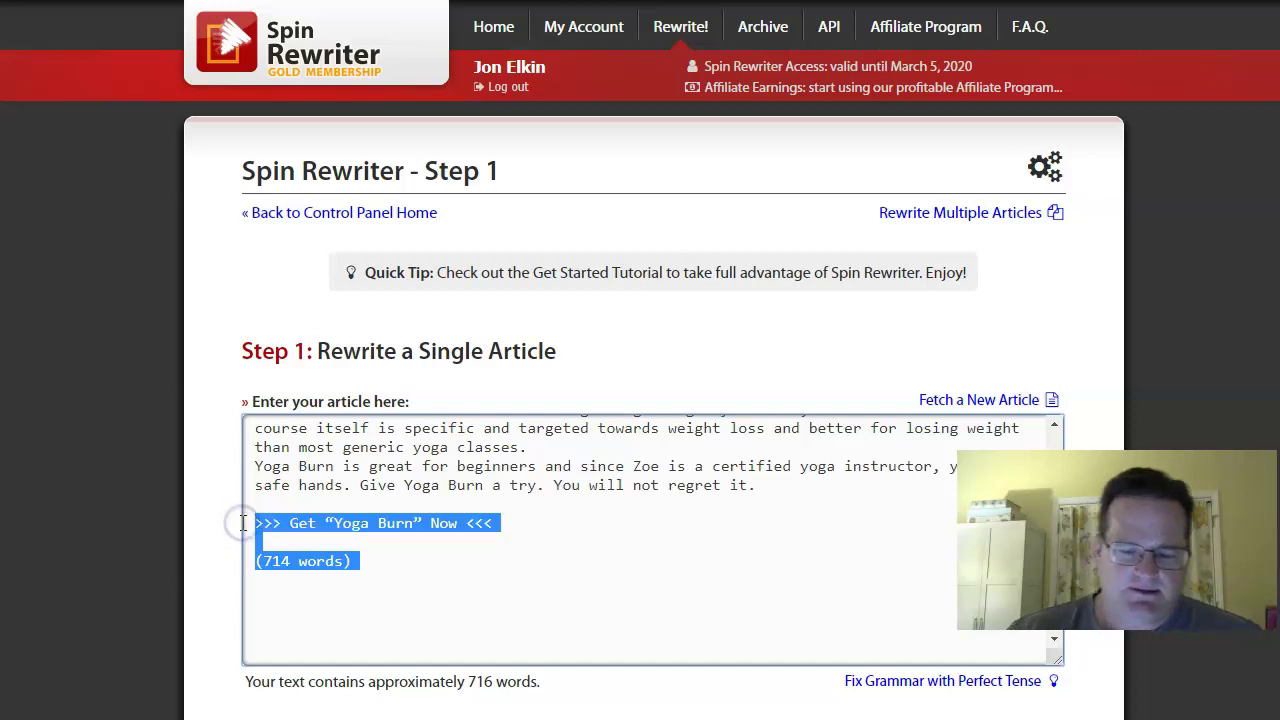
key("Delete")
scroll(243, 523, "up", 15)
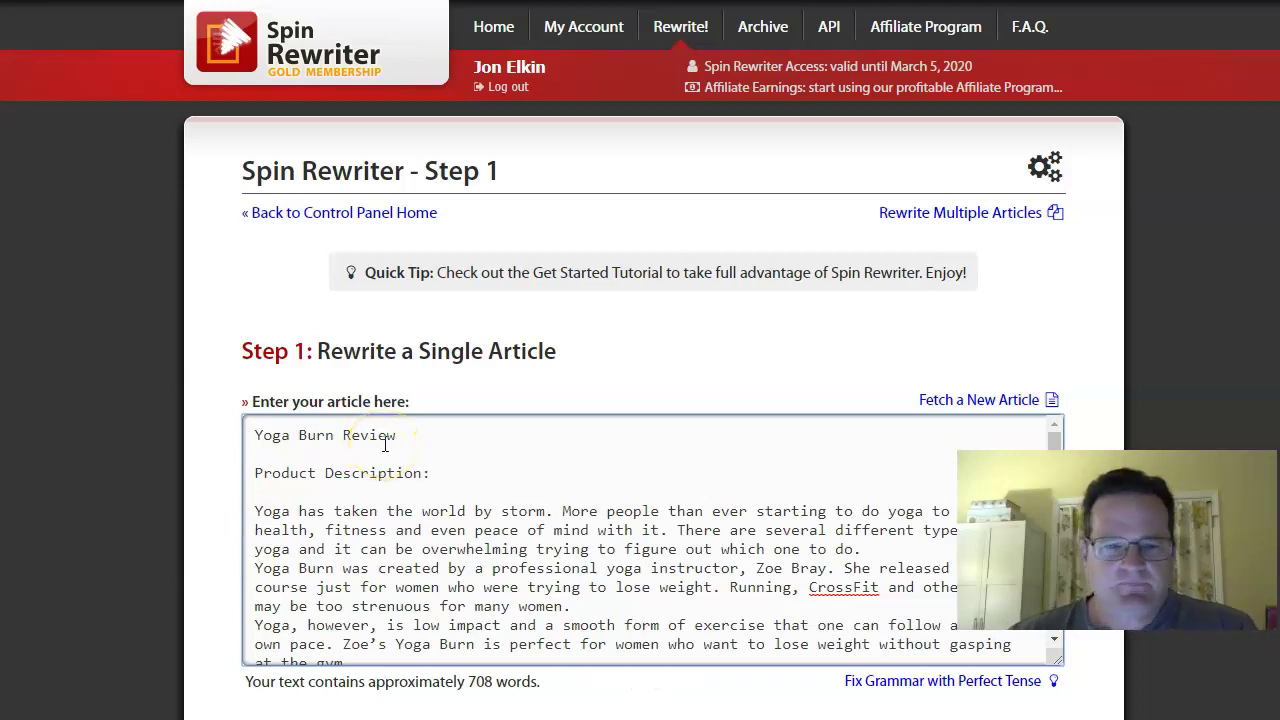
Show the advanced options for spinning the article on sentence and paragraph level and review them
scroll(384, 444, "down", 2)
scroll(223, 414, "down", 4)
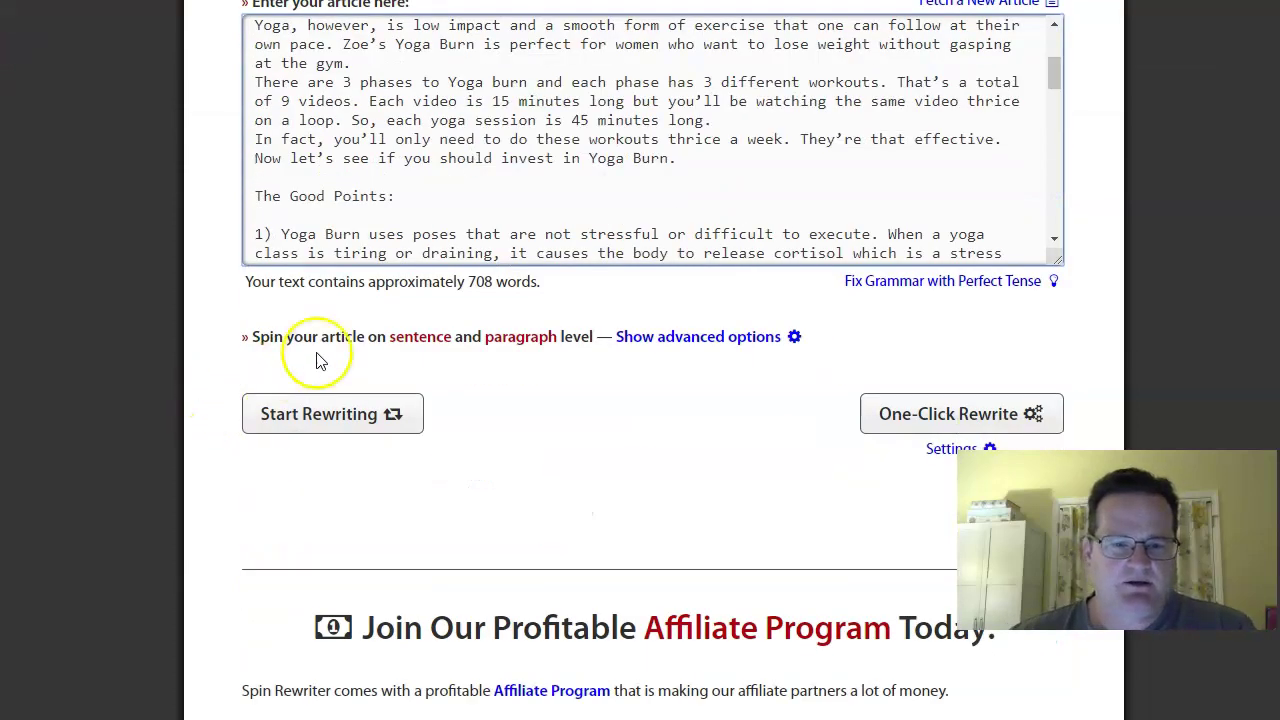
scroll(648, 406, "down", 1)
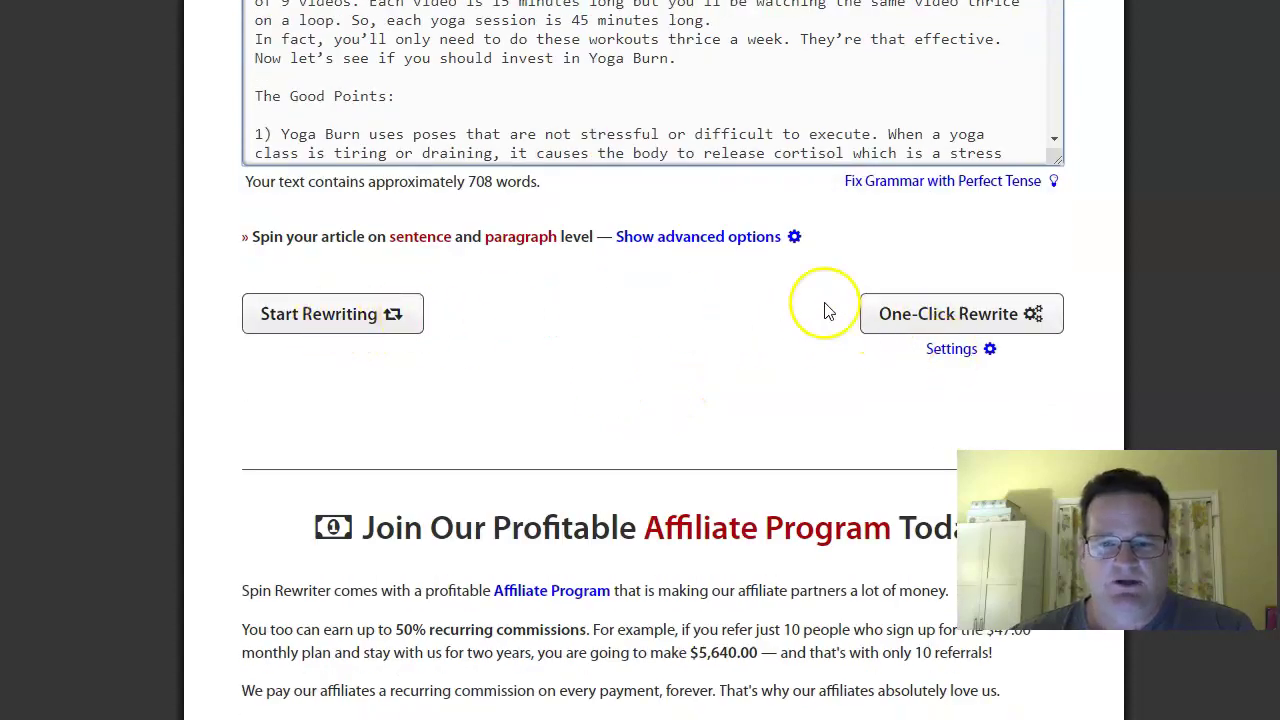
left_click(694, 240)
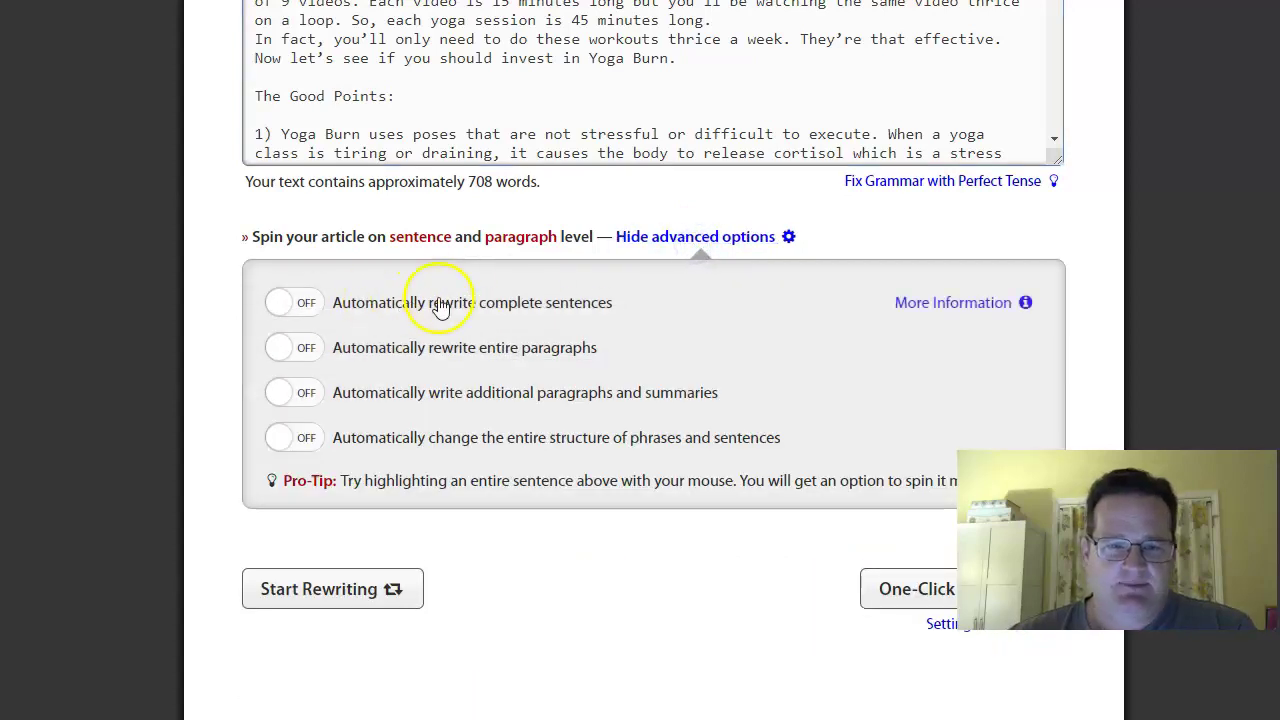
scroll(457, 414, "down", 2)
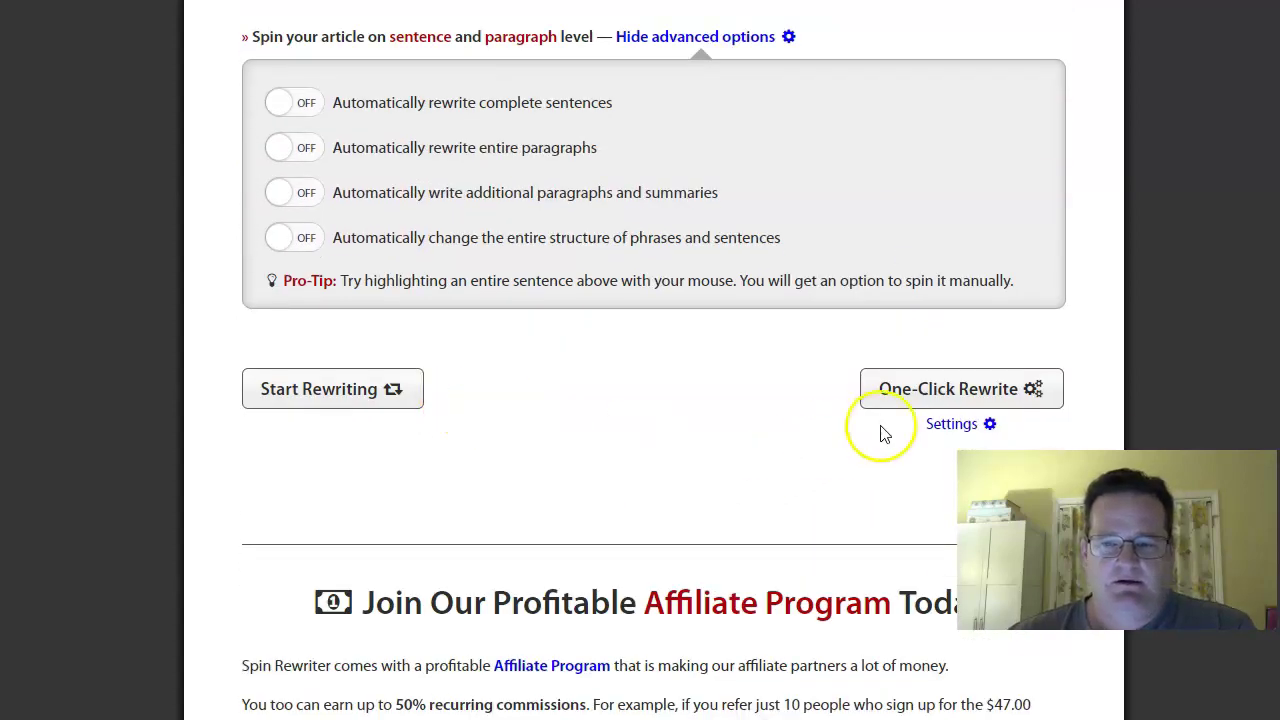
In the One-Click Rewrite settings, add "yoga burn" as a protected keyword and turn on protection of all capitalized words
left_click(932, 424)
scroll(681, 403, "down", 3)
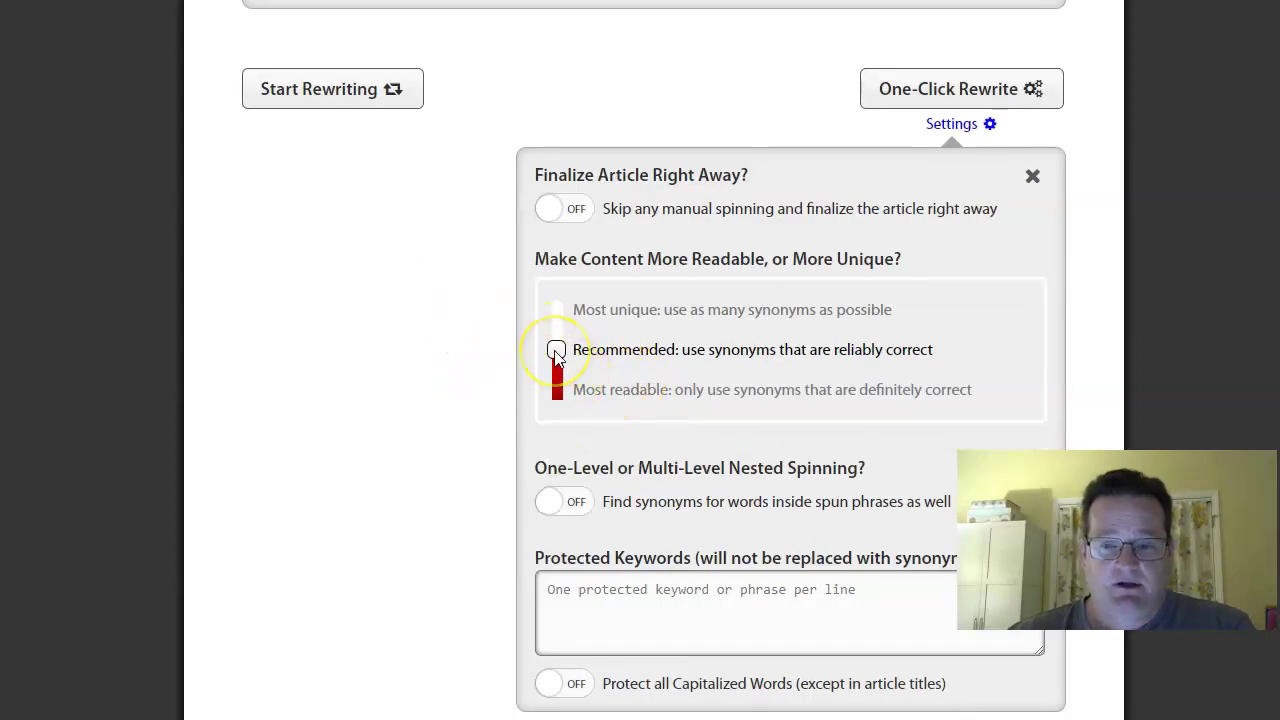
left_click(566, 606)
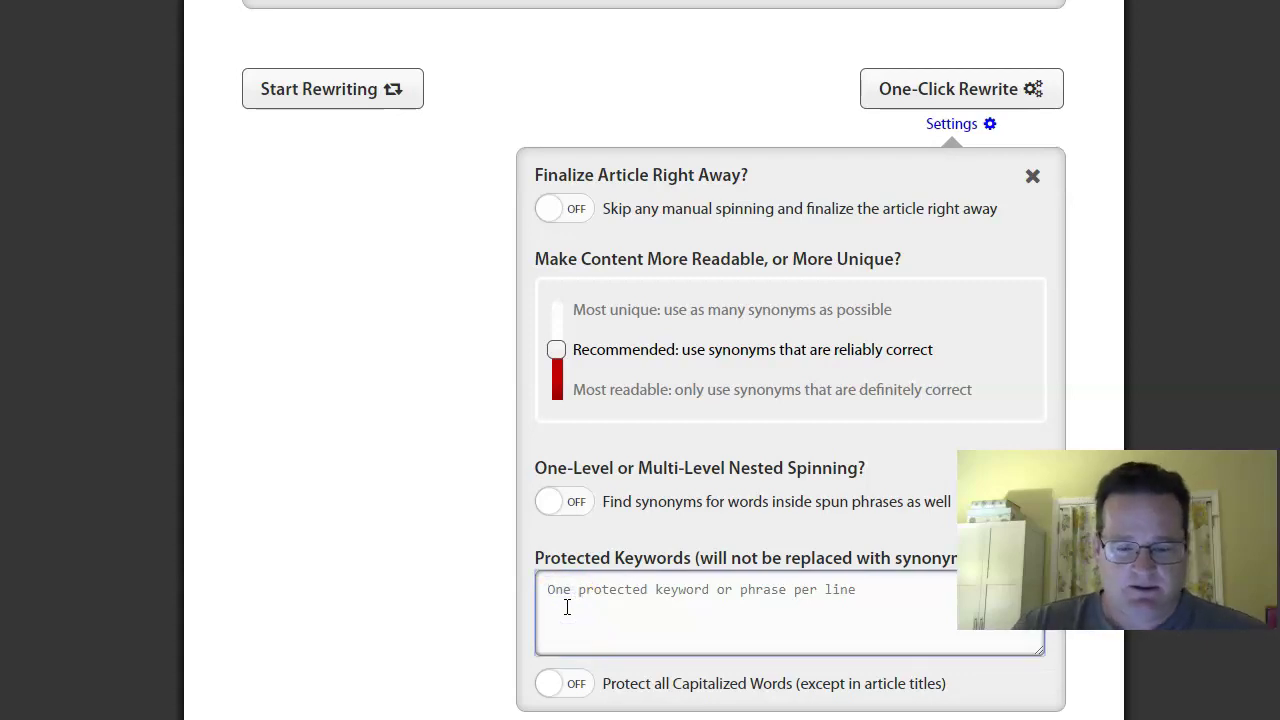
type("yoga burn")
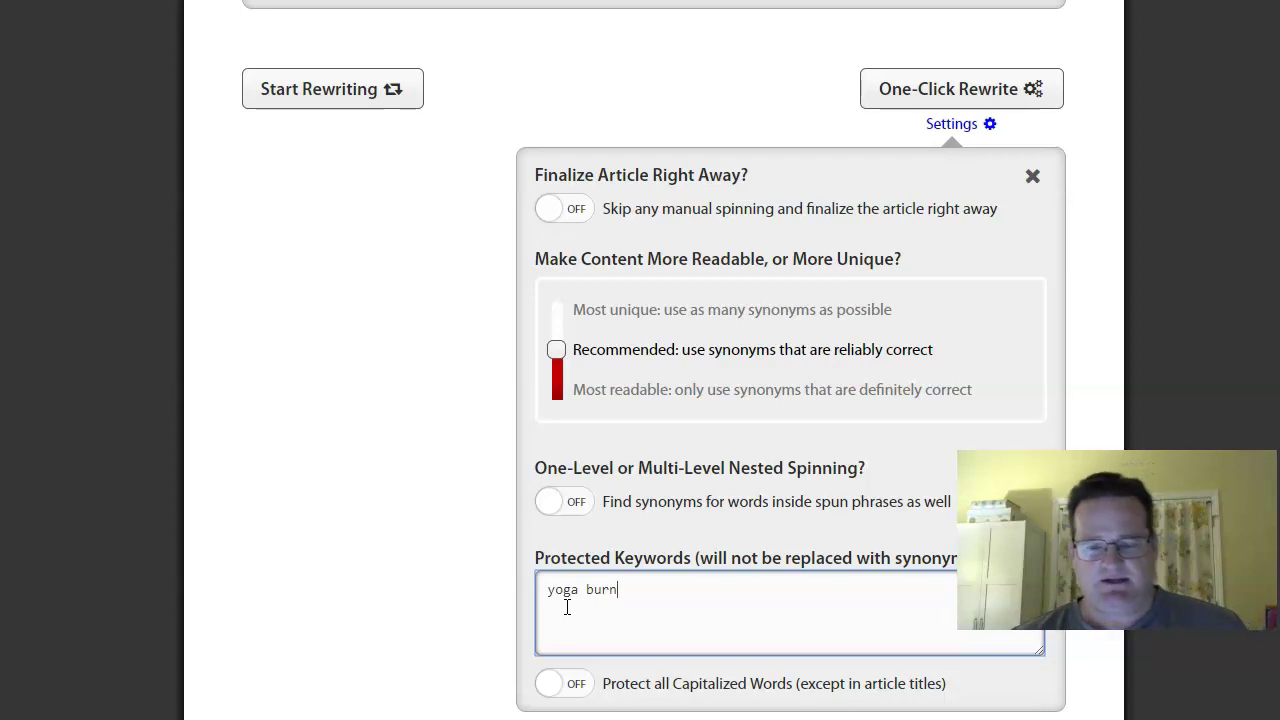
left_click(570, 688)
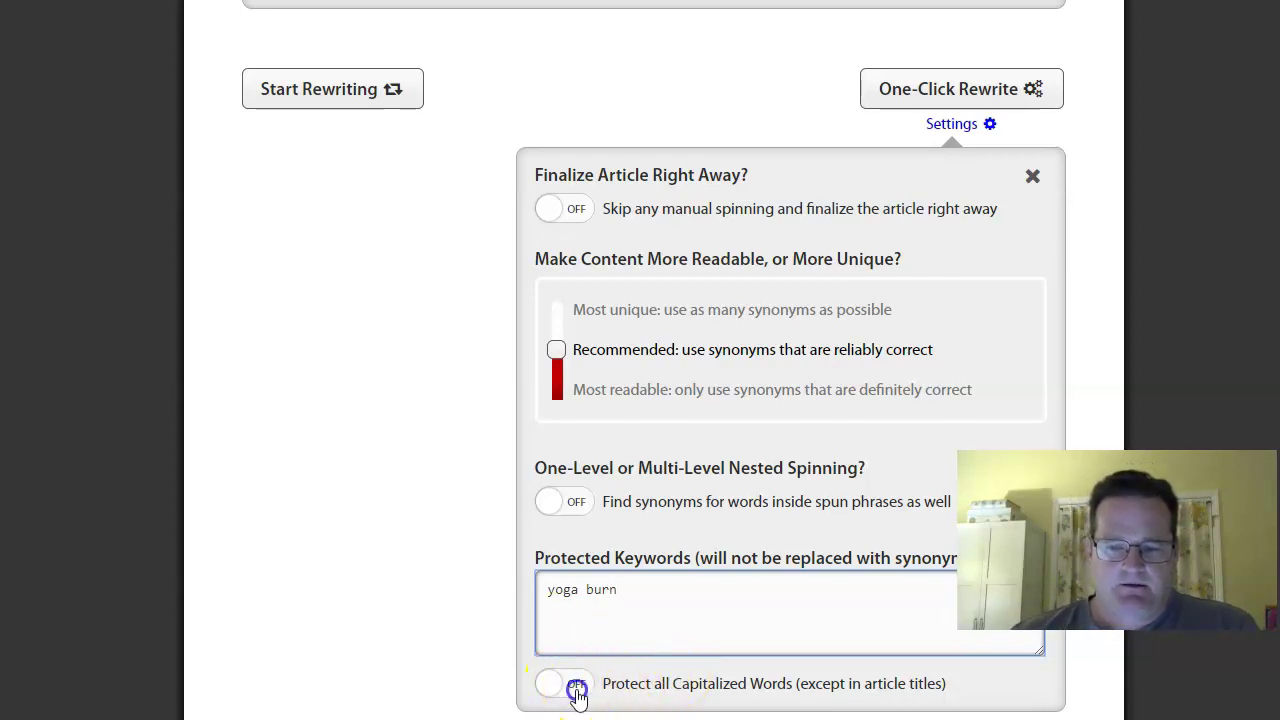
left_click(578, 689)
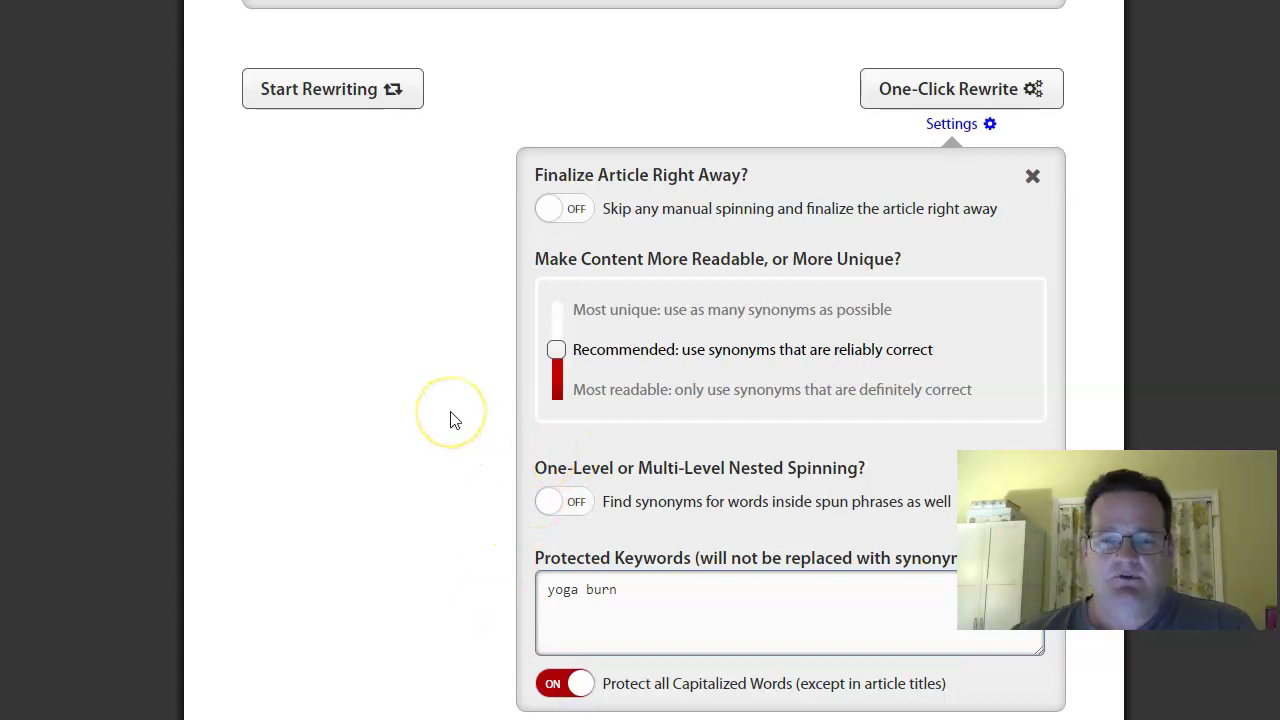
Run the One-Click Rewrite on the article
scroll(450, 418, "down", 5)
scroll(452, 412, "up", 3)
scroll(452, 412, "up", 4)
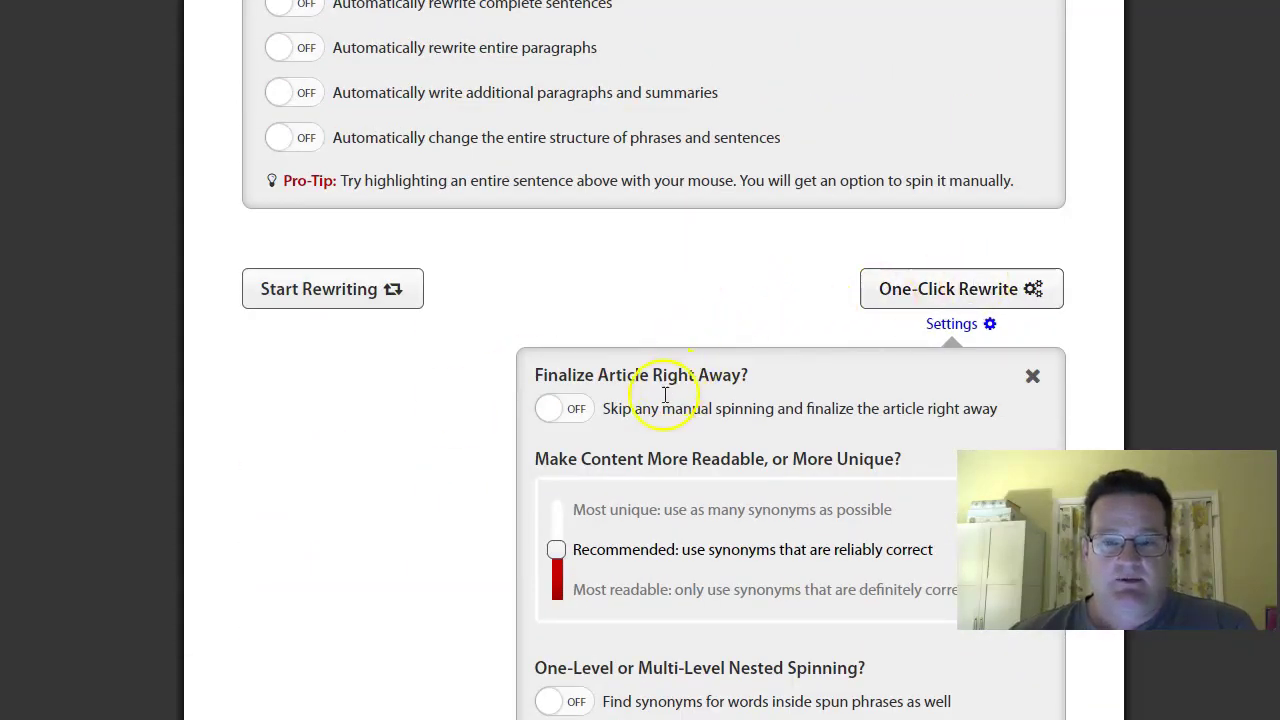
left_click(903, 300)
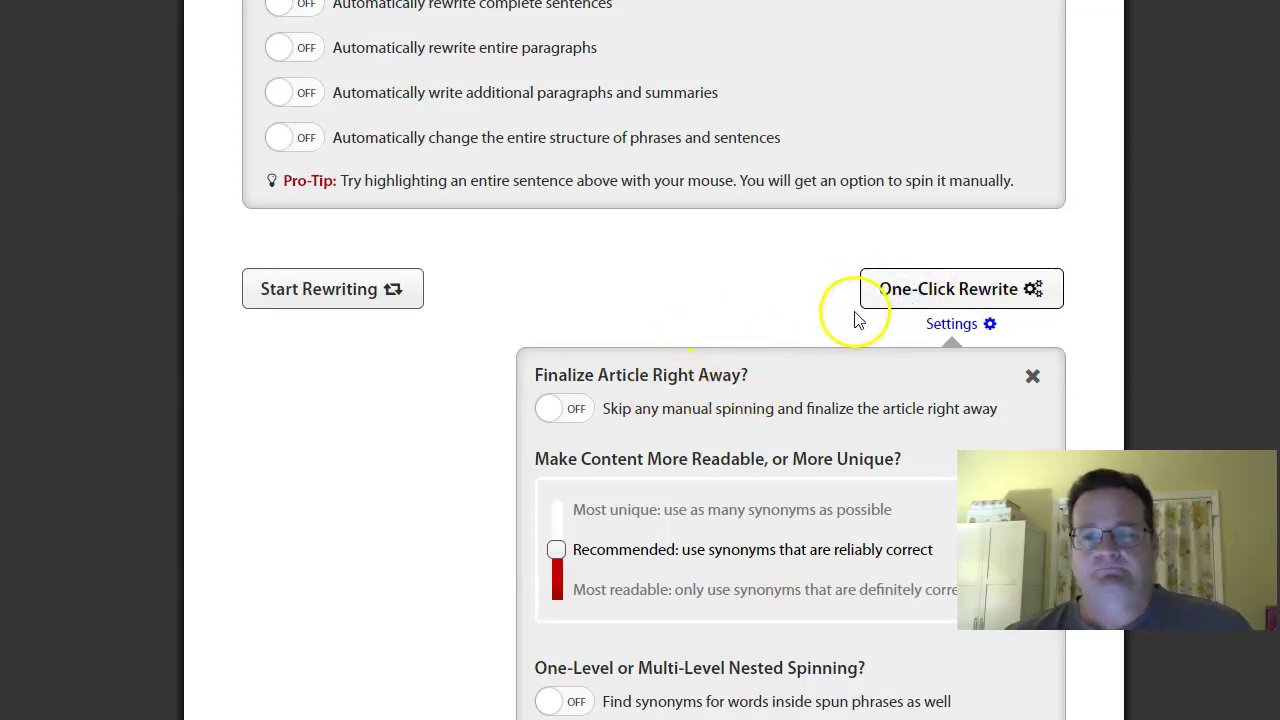
left_click(920, 297)
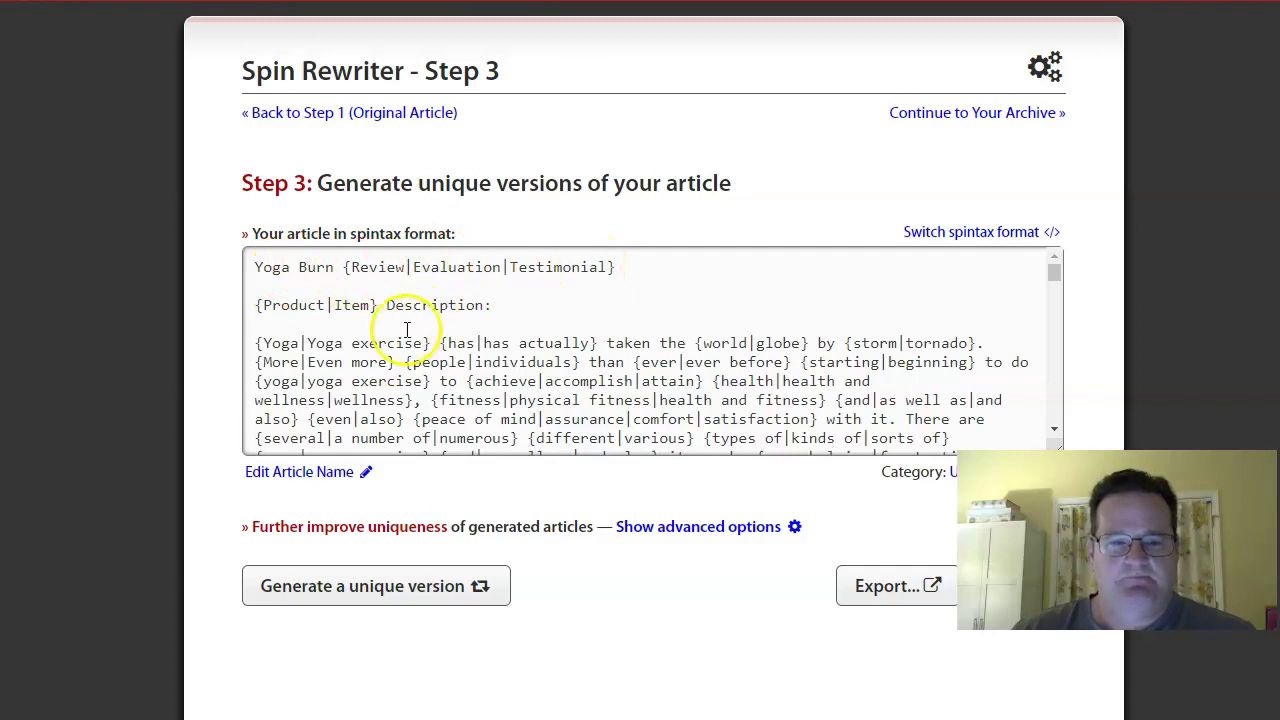
Generate a unique version of the article and compare its opening with the spintax text
scroll(627, 355, "down", 10)
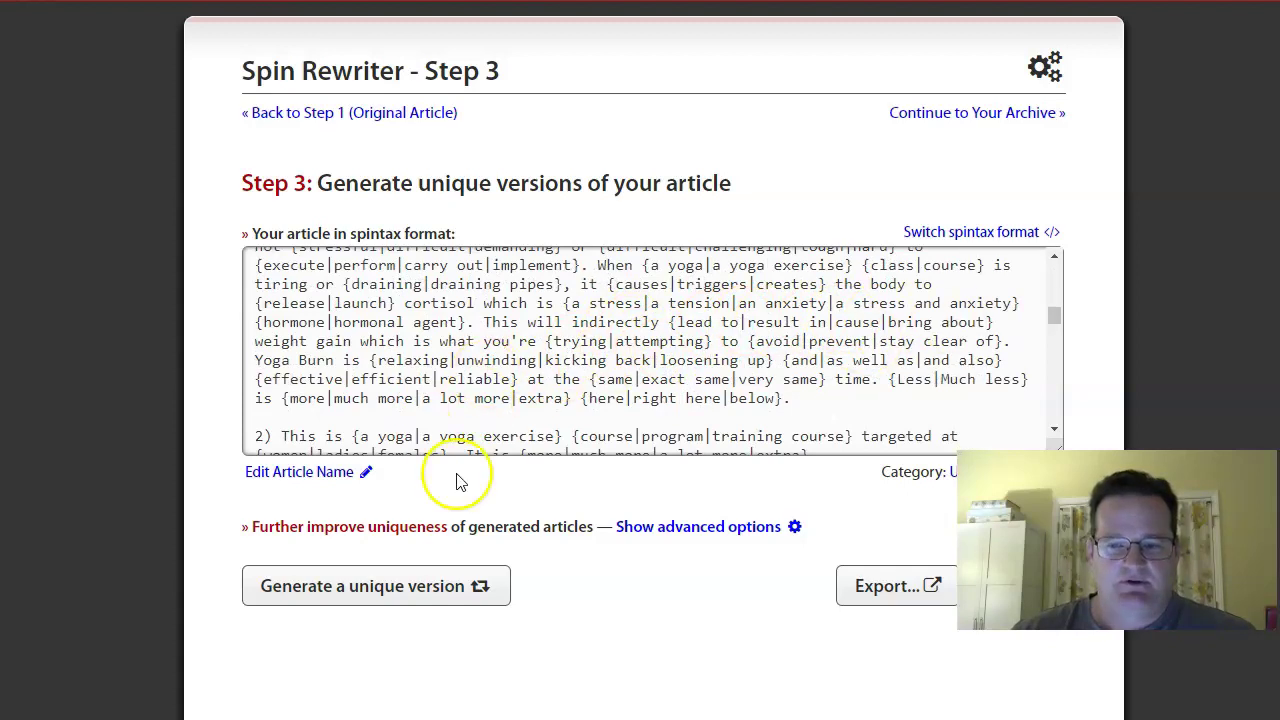
left_click(347, 588)
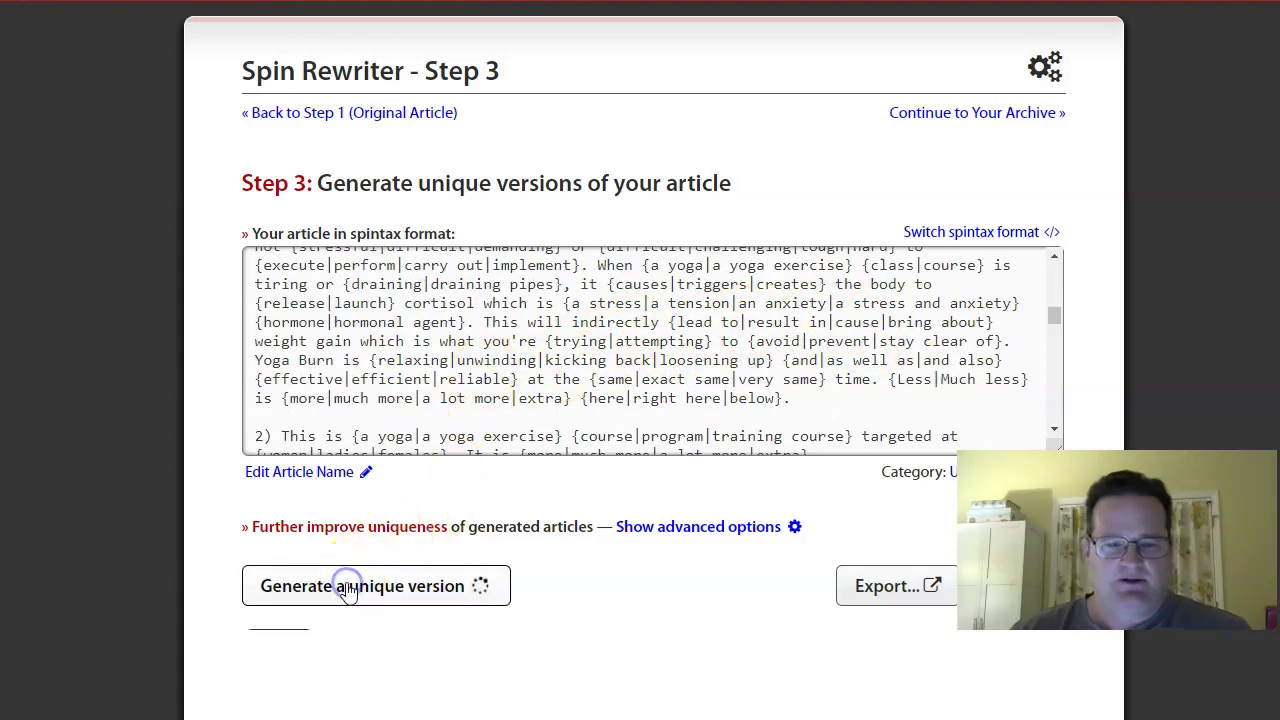
scroll(237, 398, "down", 3)
scroll(237, 398, "down", 4)
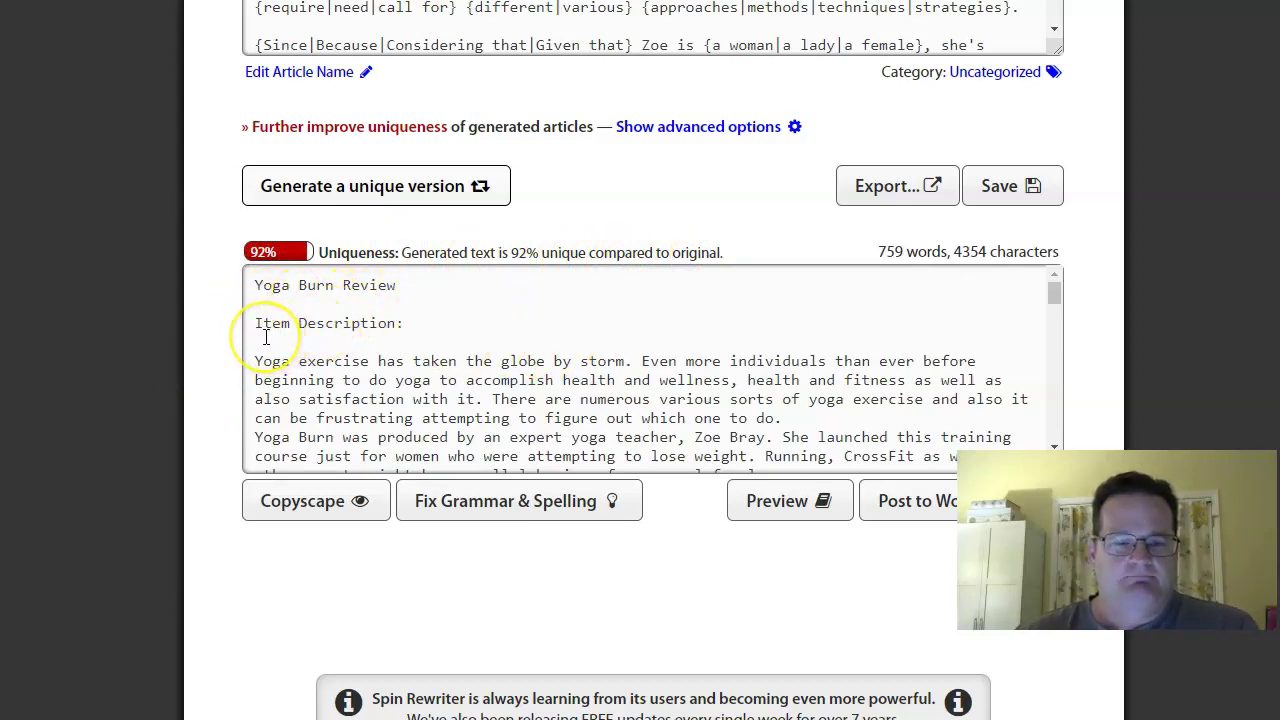
scroll(270, 338, "up", 5)
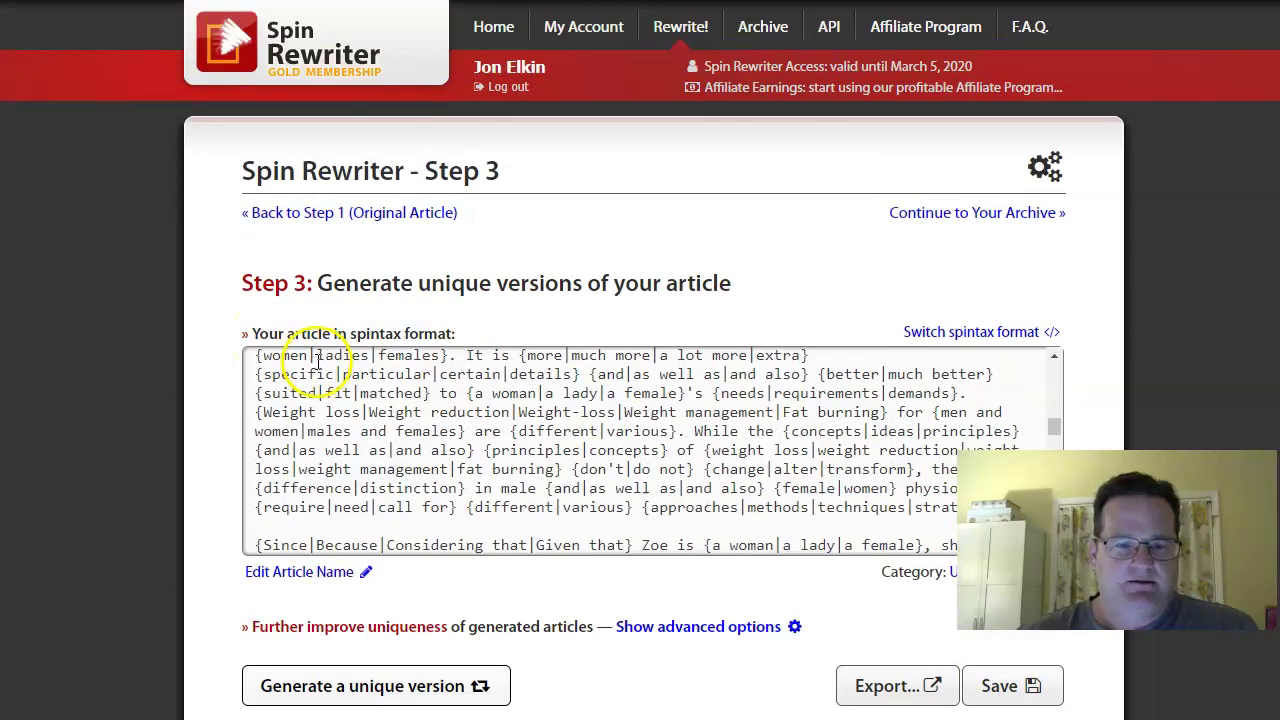
scroll(300, 400, "up", 5)
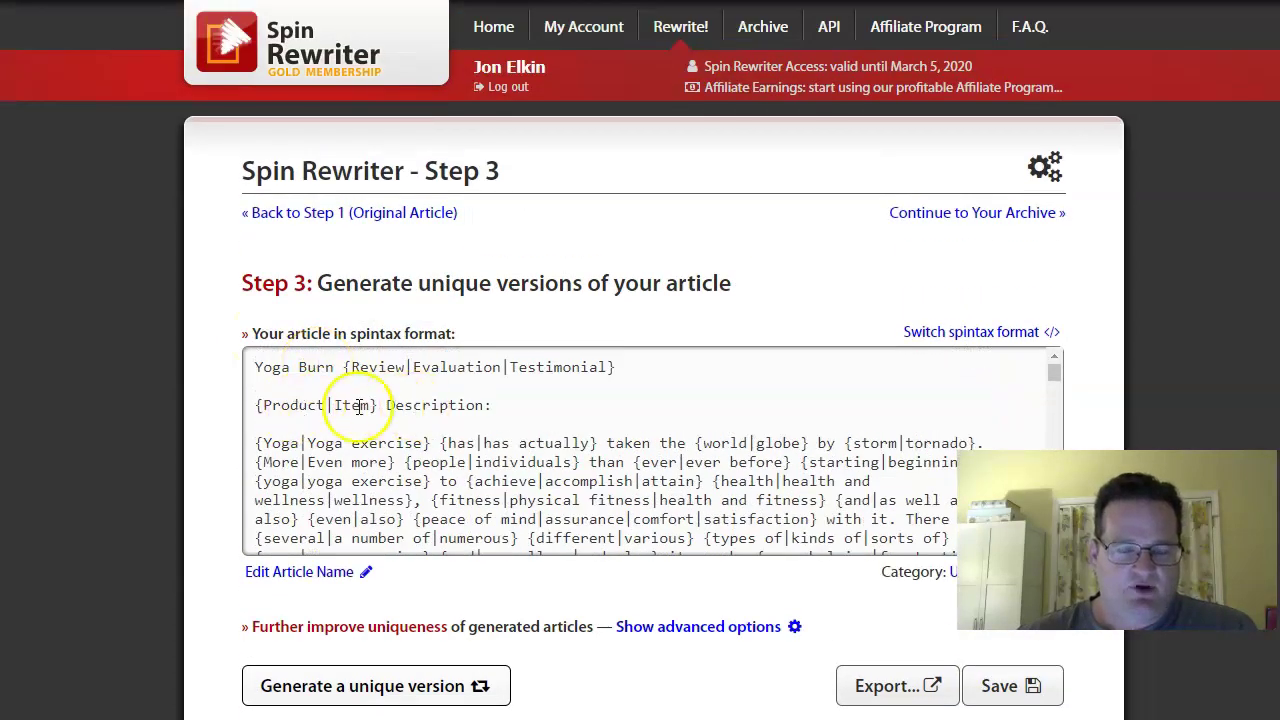
Generate three more unique versions of the Yoga Burn article from the spintax text
scroll(180, 366, "down", 5)
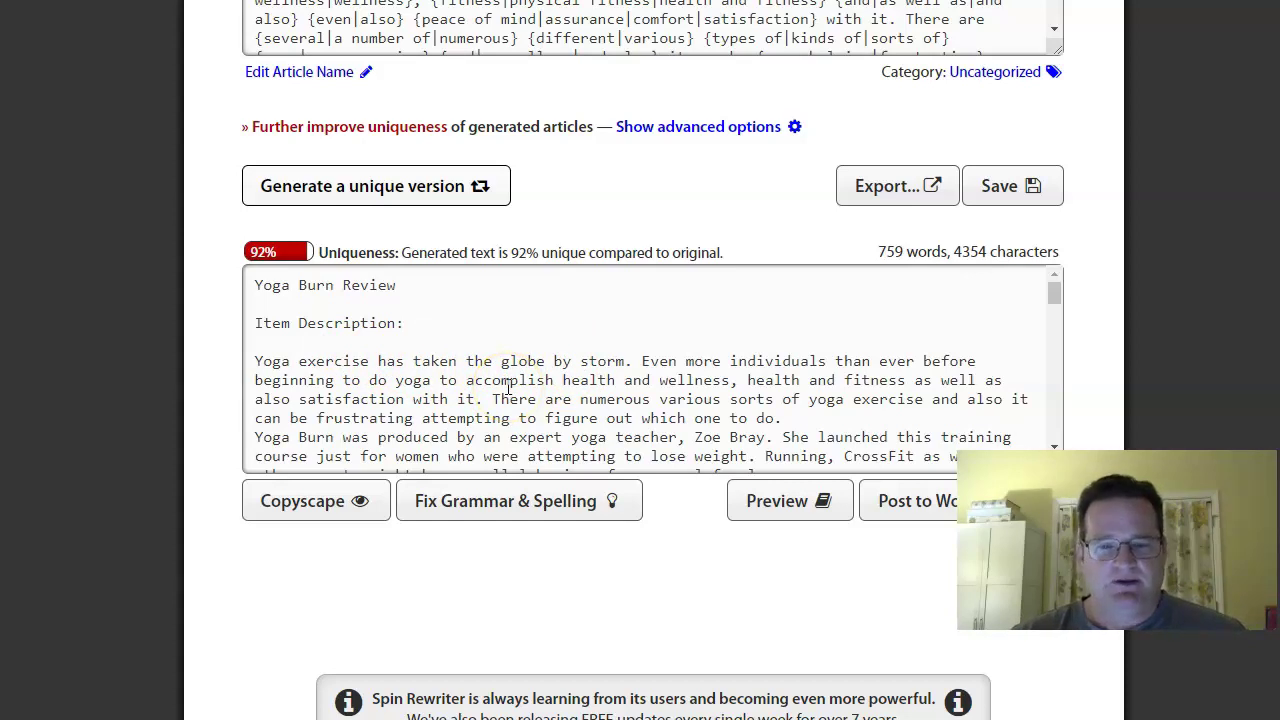
left_click(397, 195)
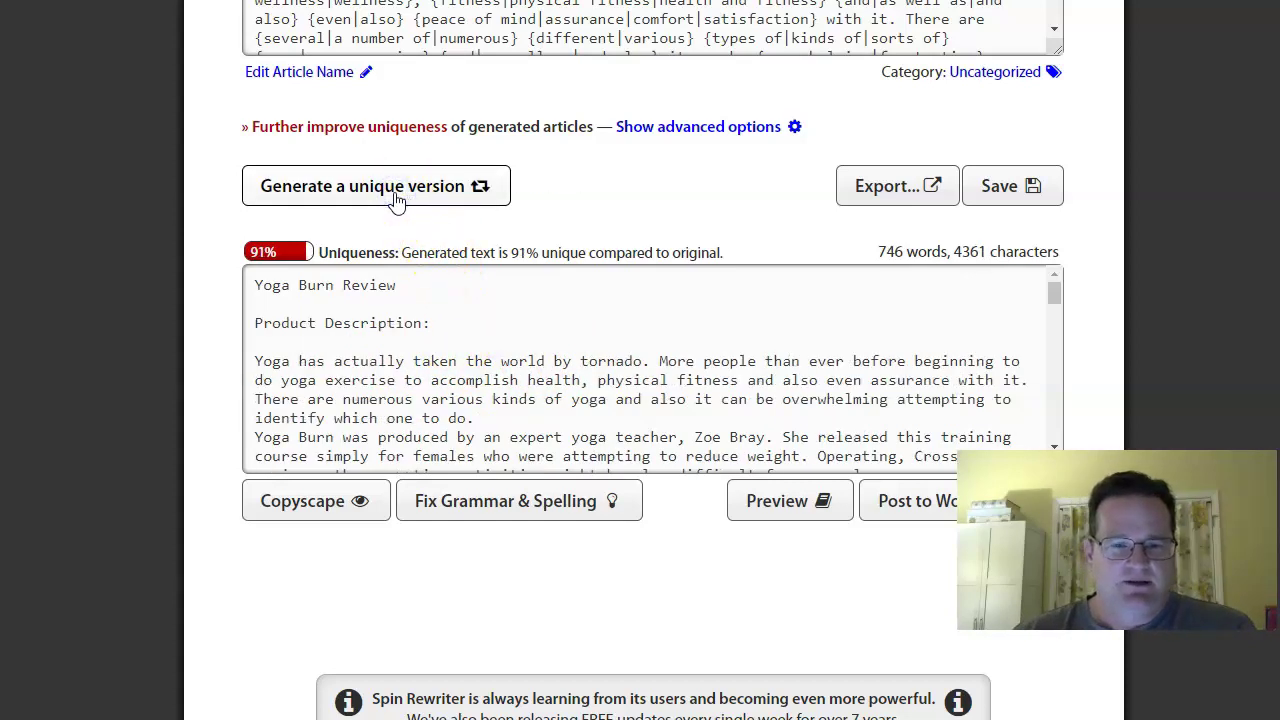
left_click(397, 198)
left_click(397, 198)
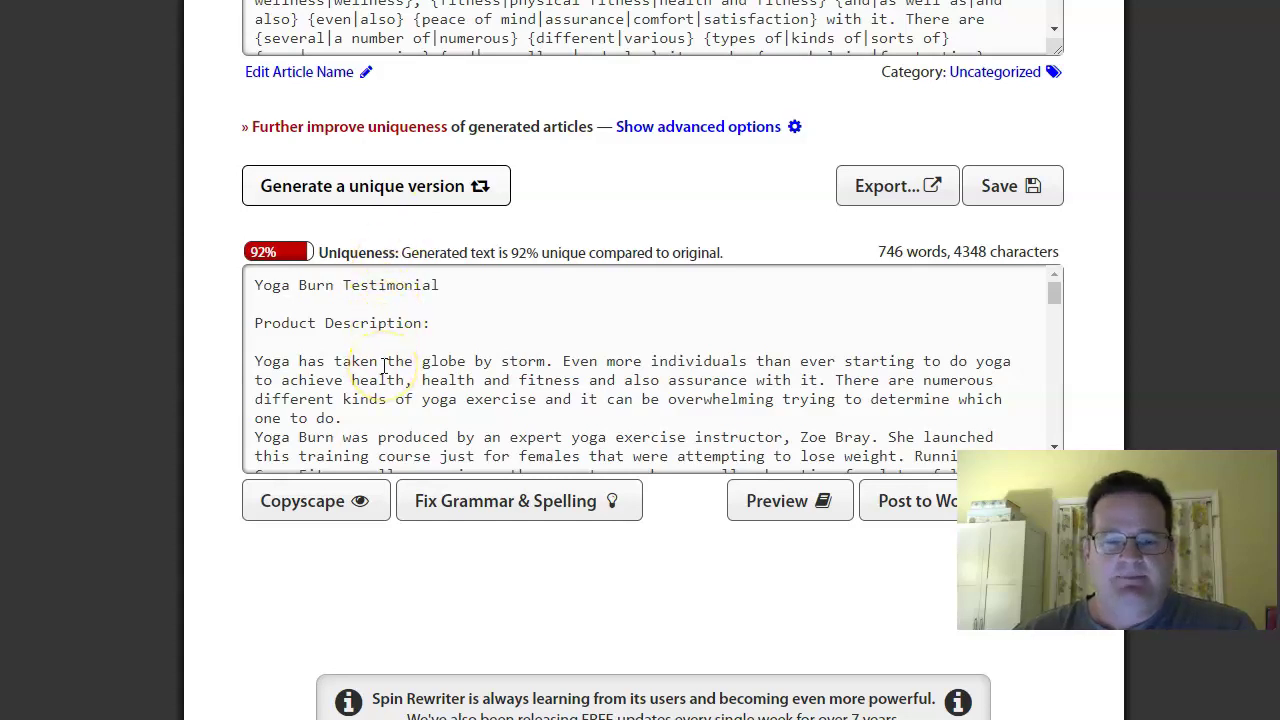
Review more of the generated article and the option to post it to WordPress, and return to the spintax text
scroll(329, 397, "down", 1)
scroll(194, 406, "down", 2)
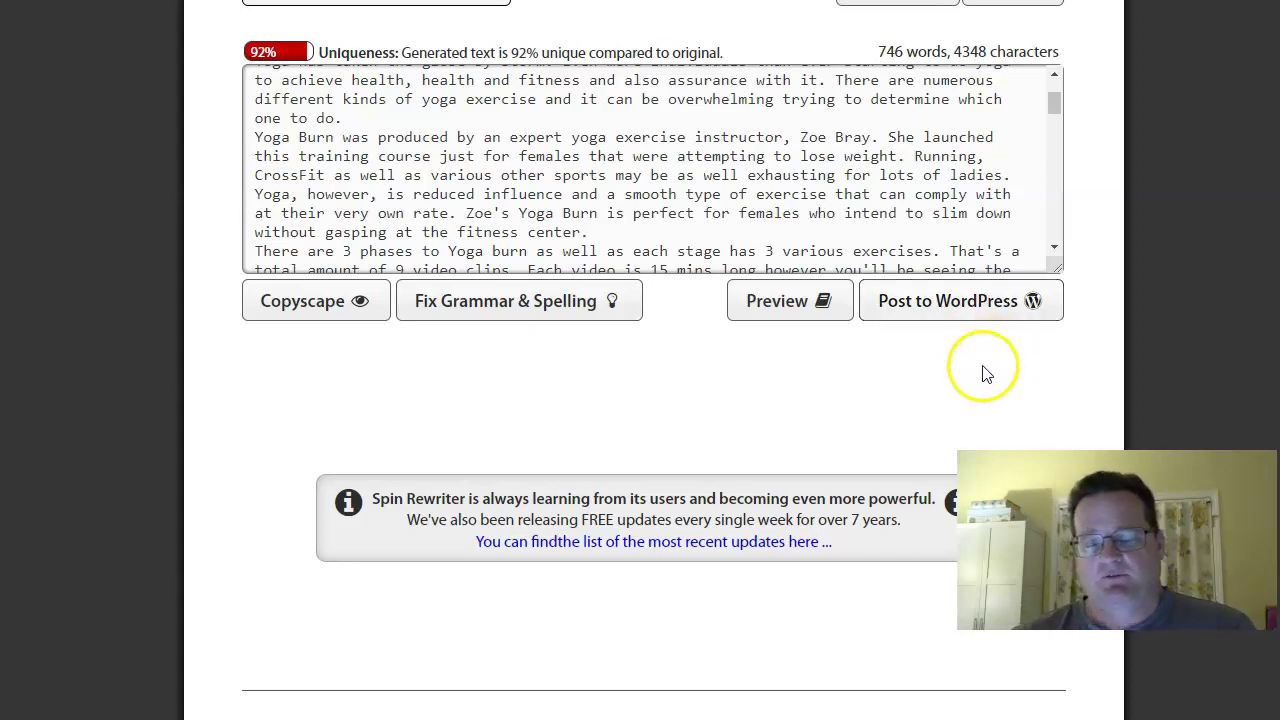
left_click(961, 315)
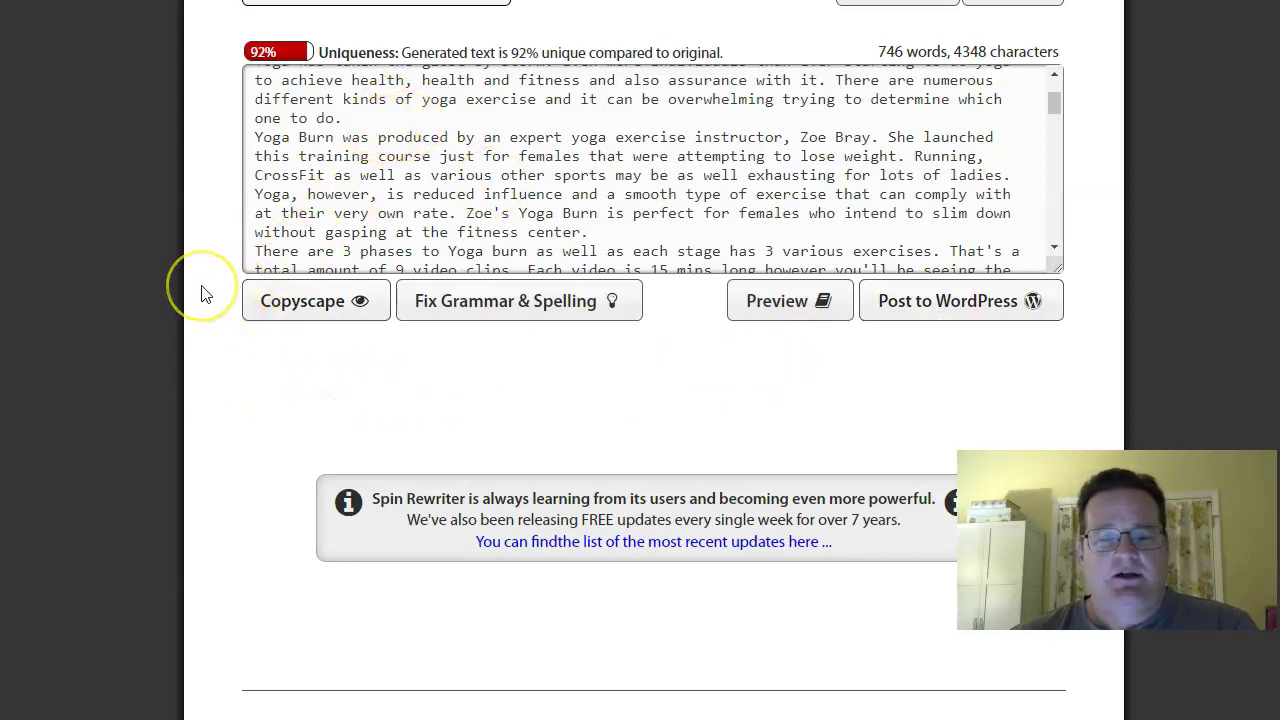
scroll(201, 293, "up", 4)
scroll(201, 293, "up", 3)
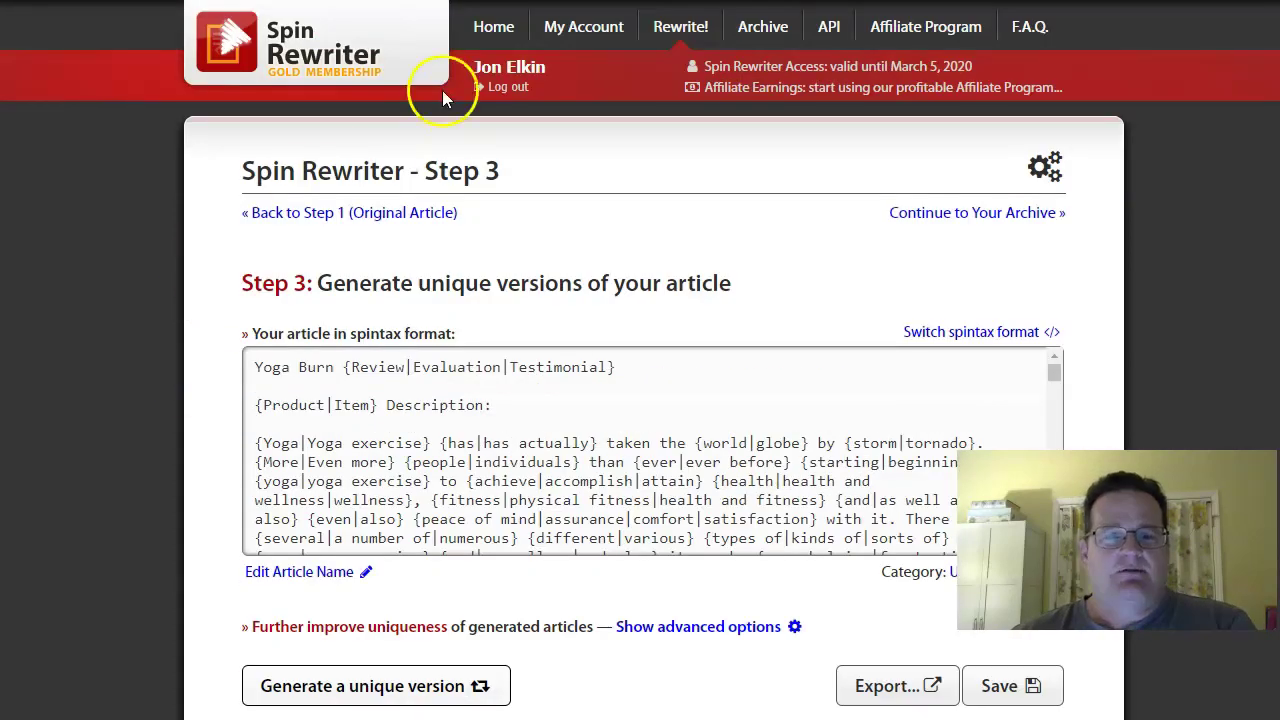